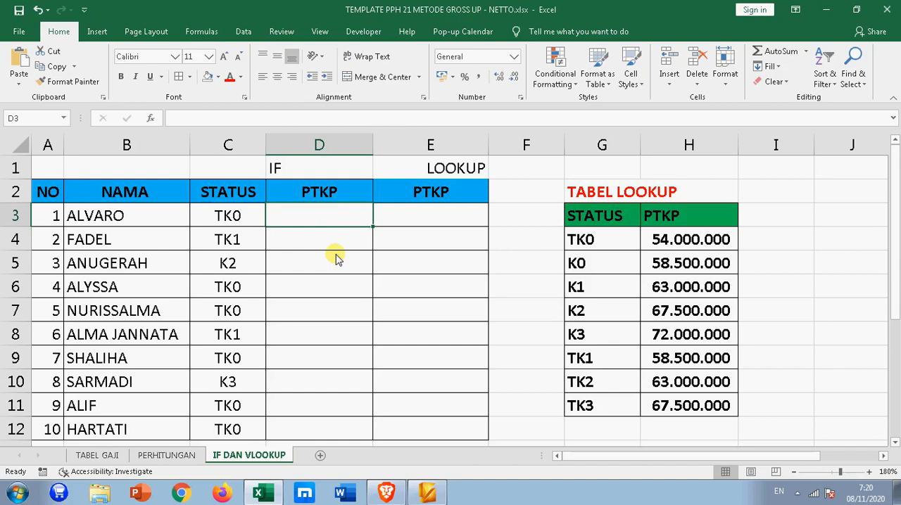
- Examine the IF and LOOKUP PTKP columns, the STATUS codes and the matching PTKP amounts in the lookup table
left_click(314, 171)
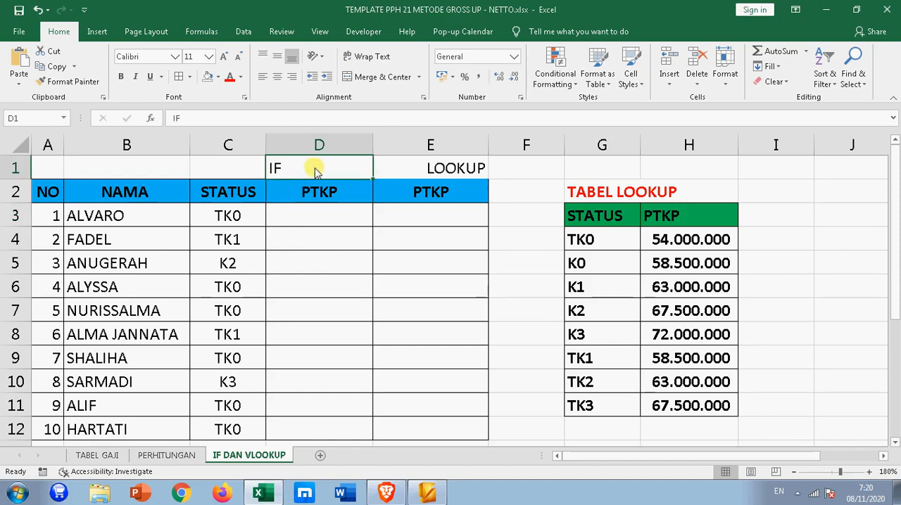
left_click(438, 176)
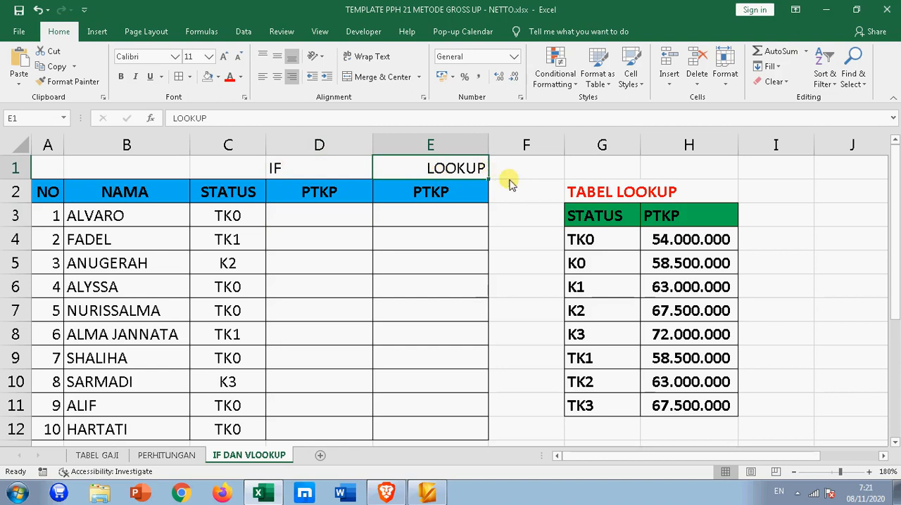
left_click(396, 239)
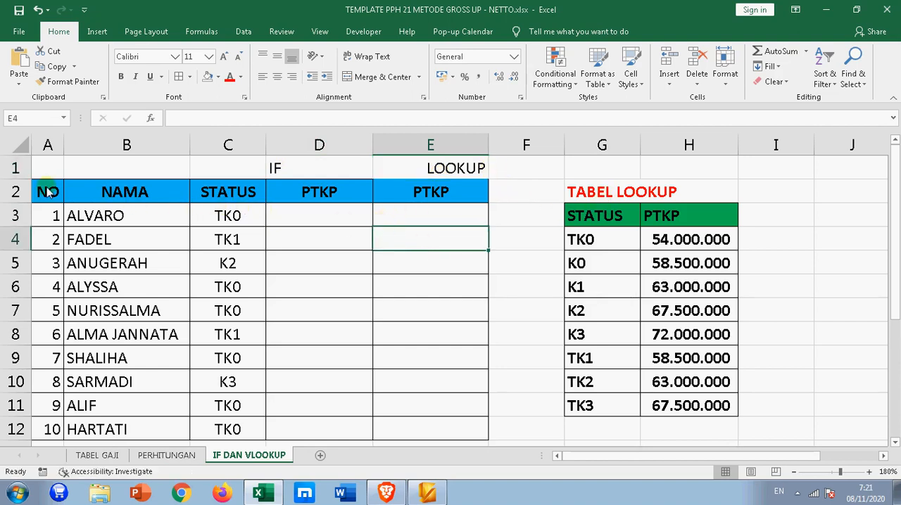
left_click(303, 192)
left_click(416, 187)
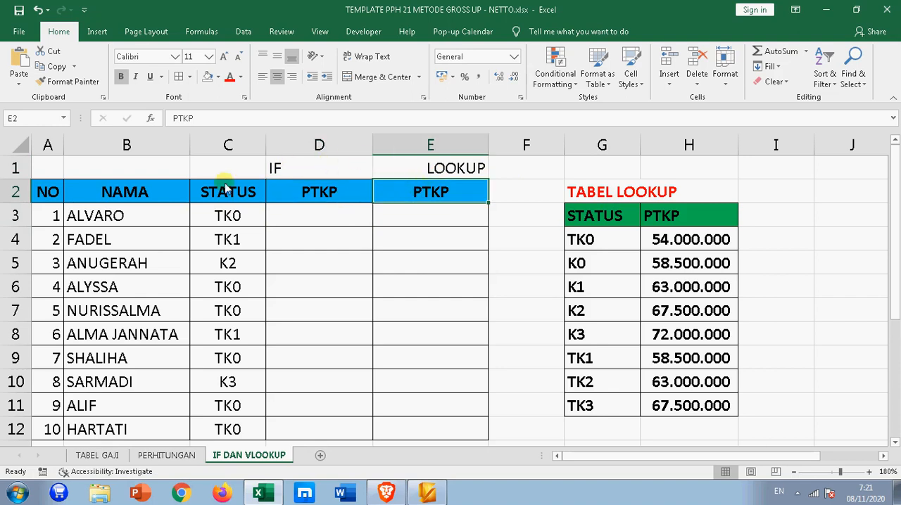
left_click_drag(225, 185, 227, 424)
left_click(238, 215)
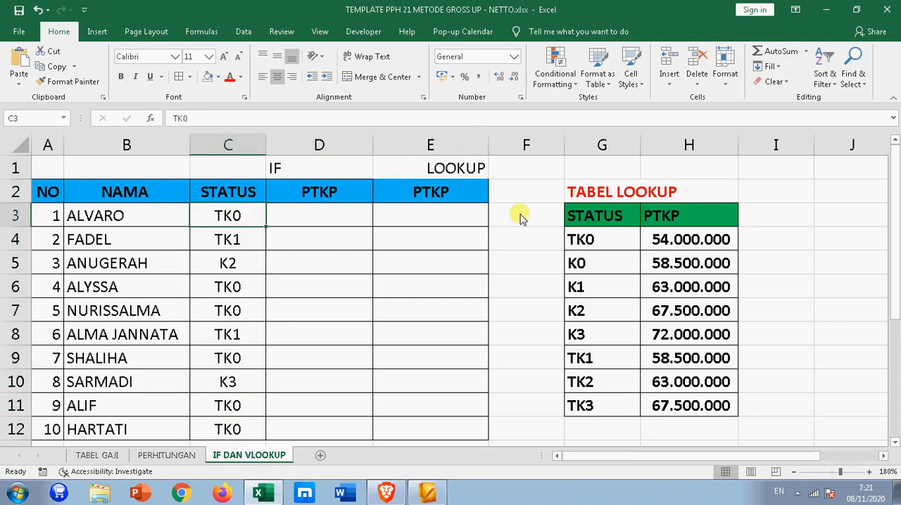
left_click(584, 241)
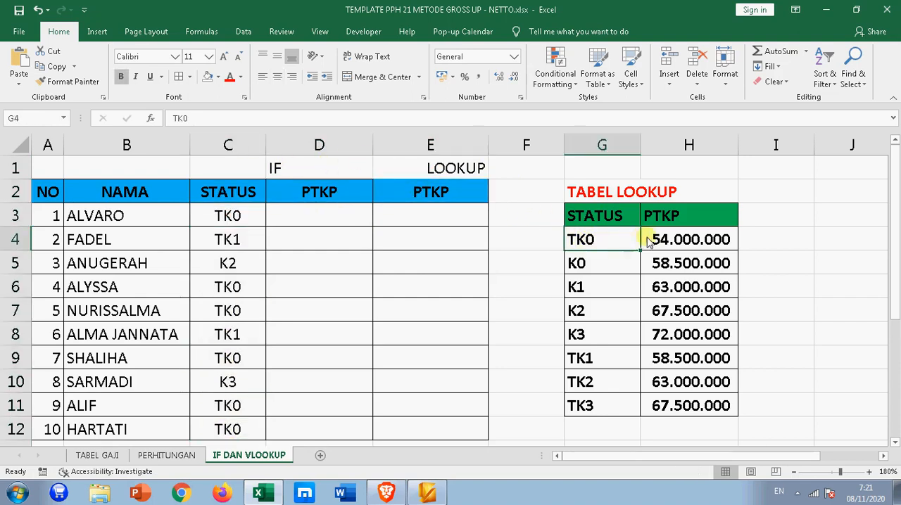
left_click(679, 240)
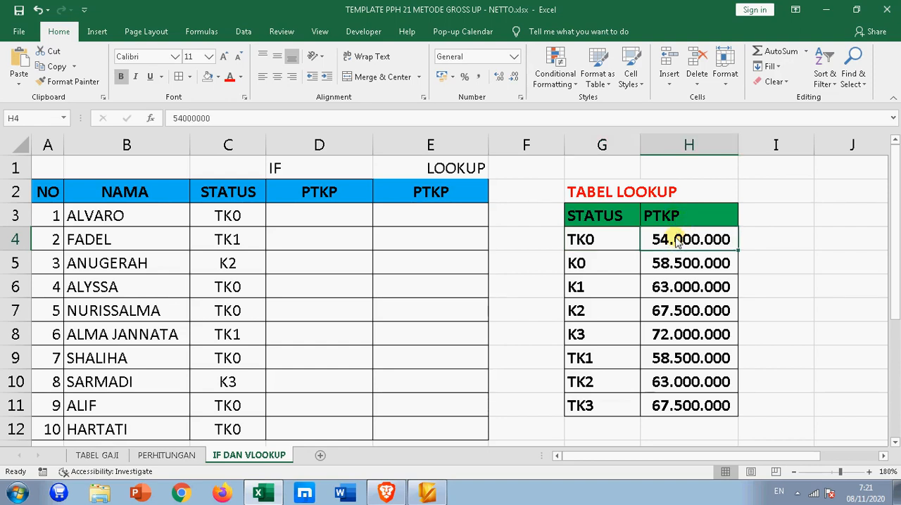
left_click(229, 238)
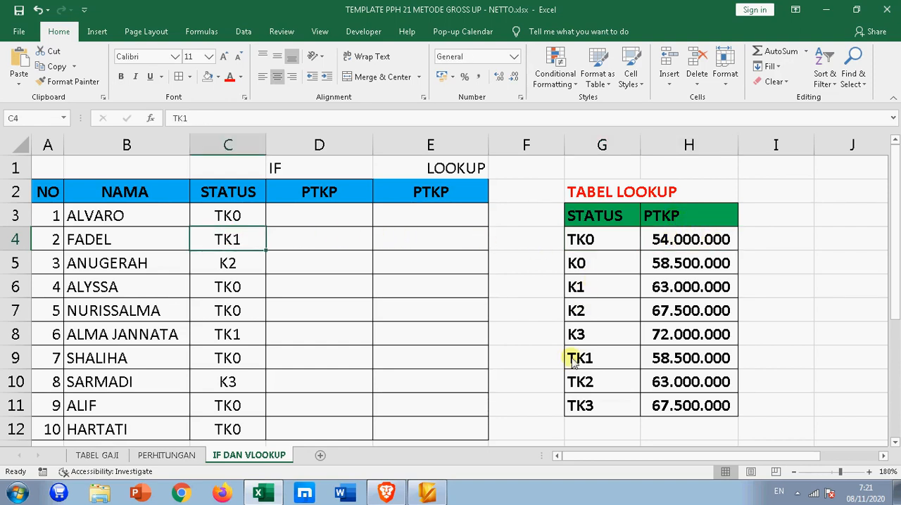
left_click(633, 360)
left_click(683, 358)
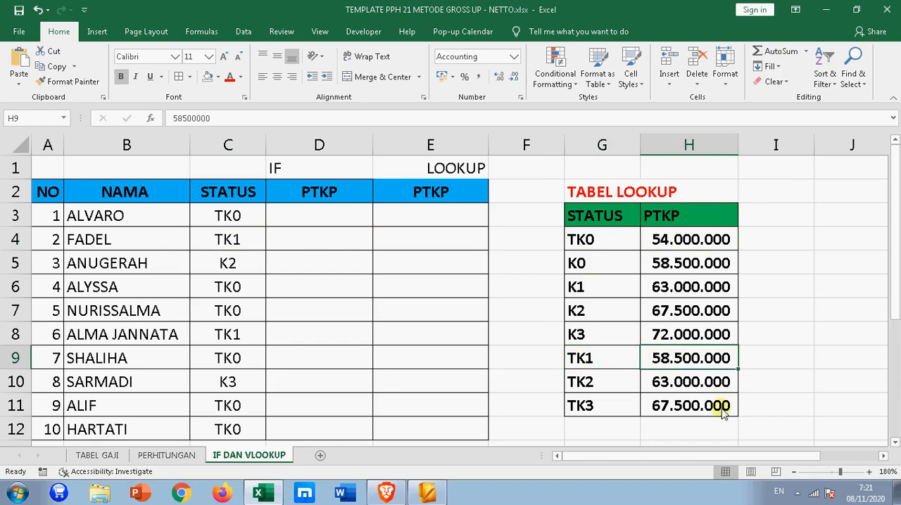
left_click(345, 223)
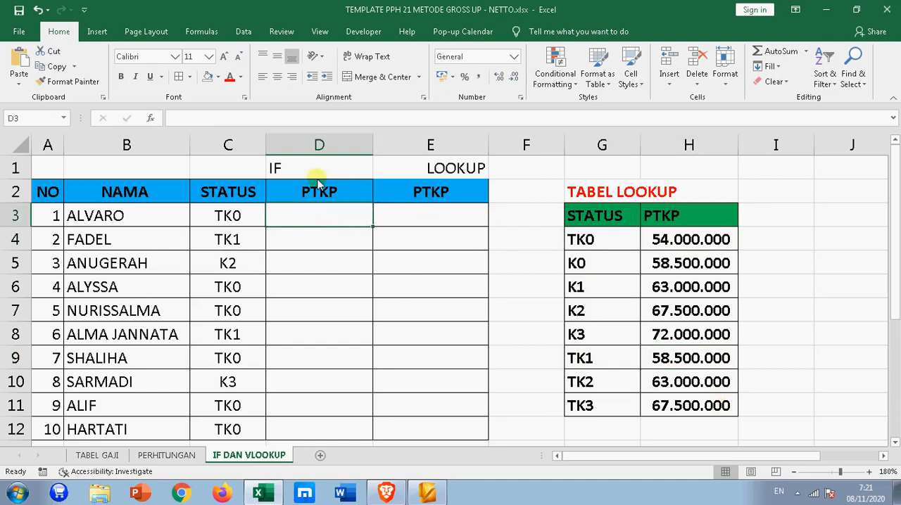
left_click(292, 170)
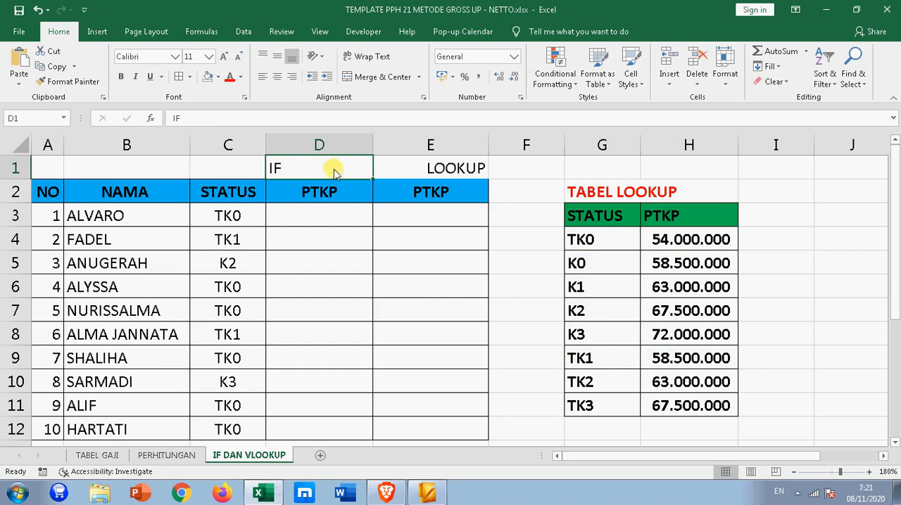
left_click(428, 169)
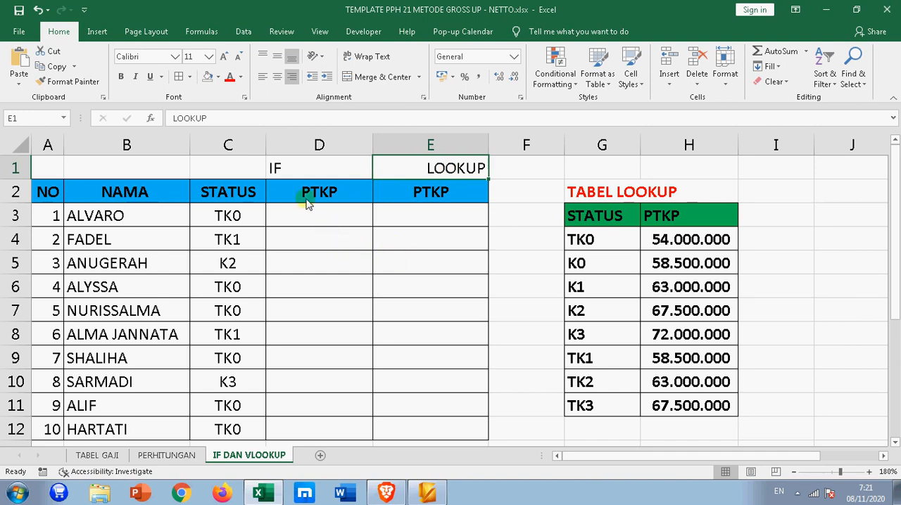
left_click(295, 172)
left_click(461, 177)
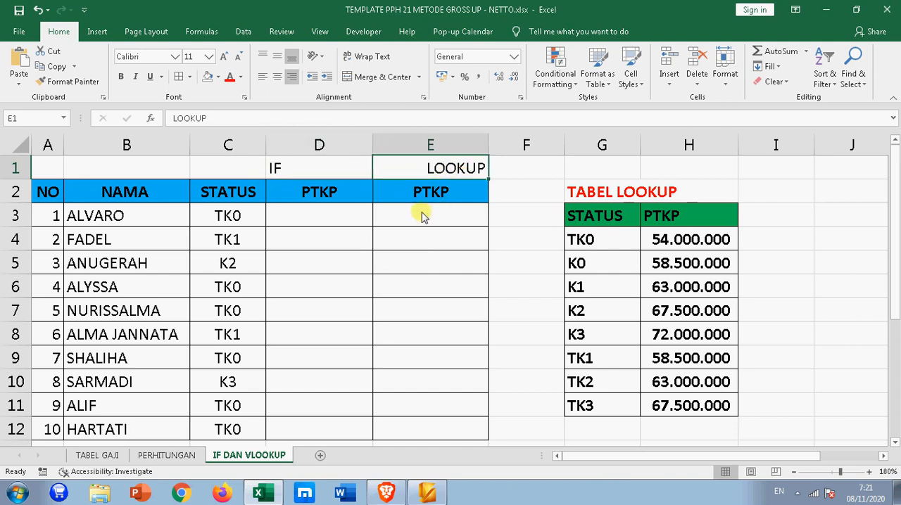
- Start a nested IF formula in D3 that returns 54000000 when C3 is "TK0", ending with a line break inside the cell
left_click(359, 215)
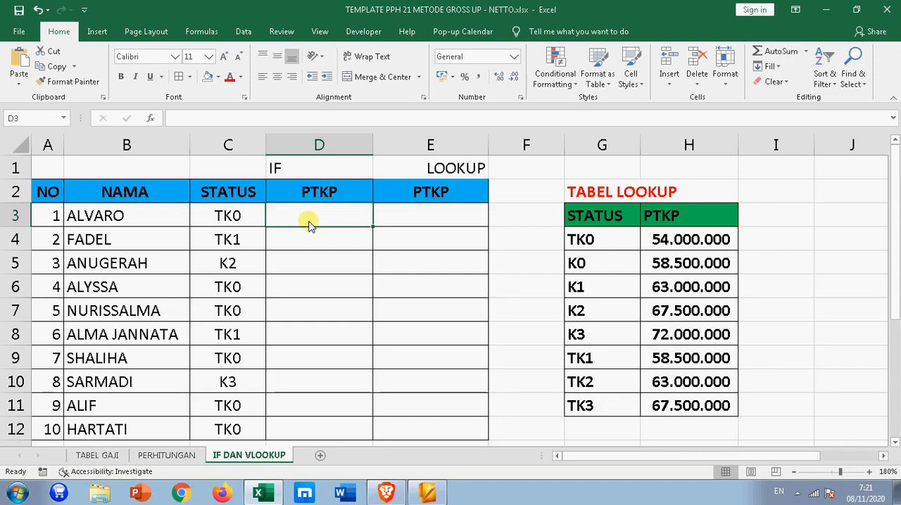
type("=")
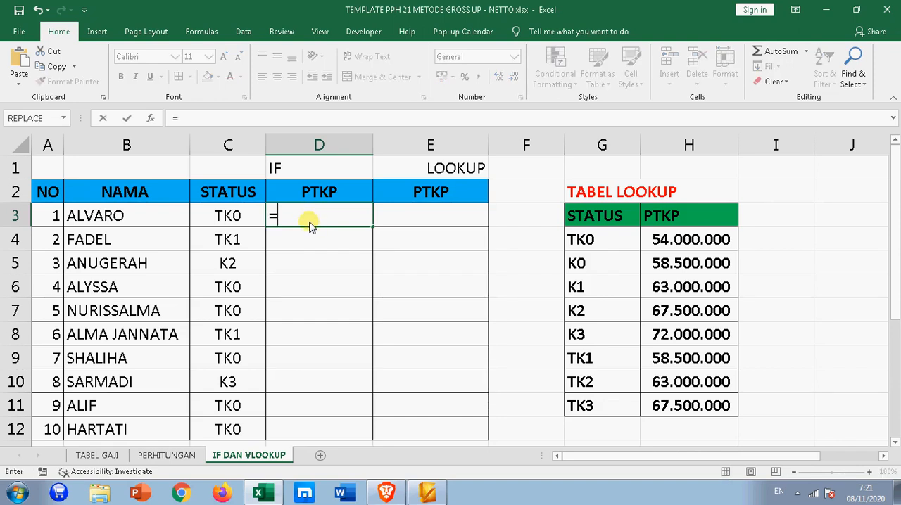
type("IF(")
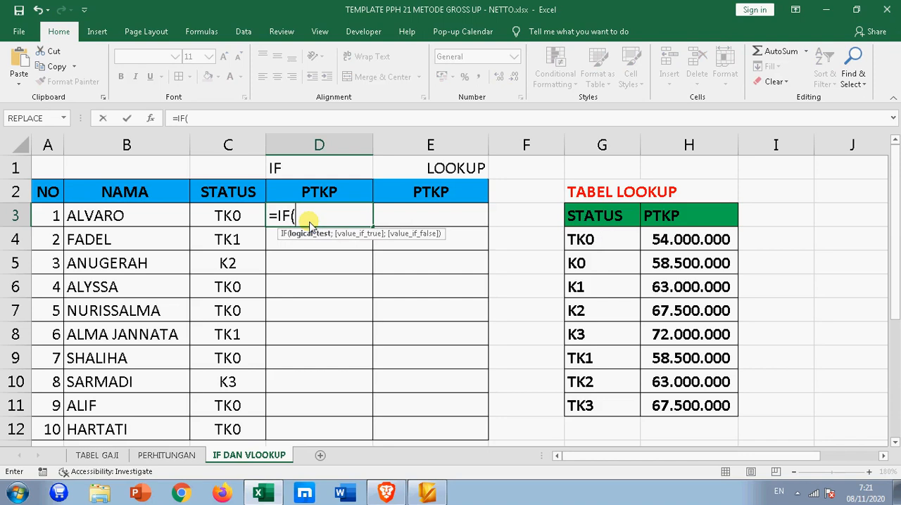
left_click(227, 218)
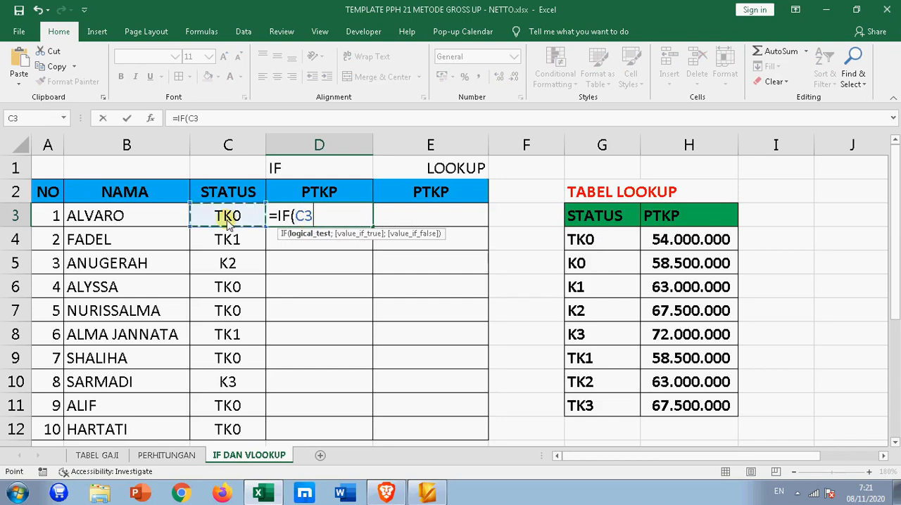
type("=")
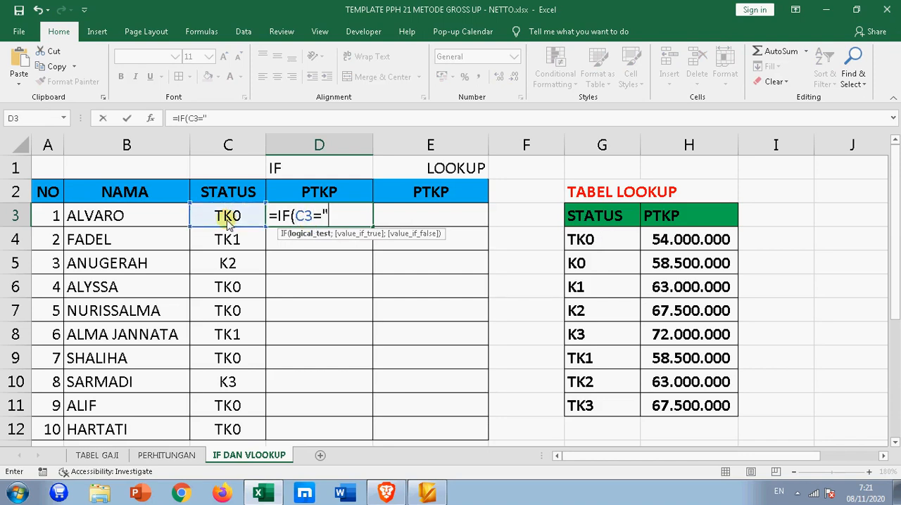
type("\"TK0\";")
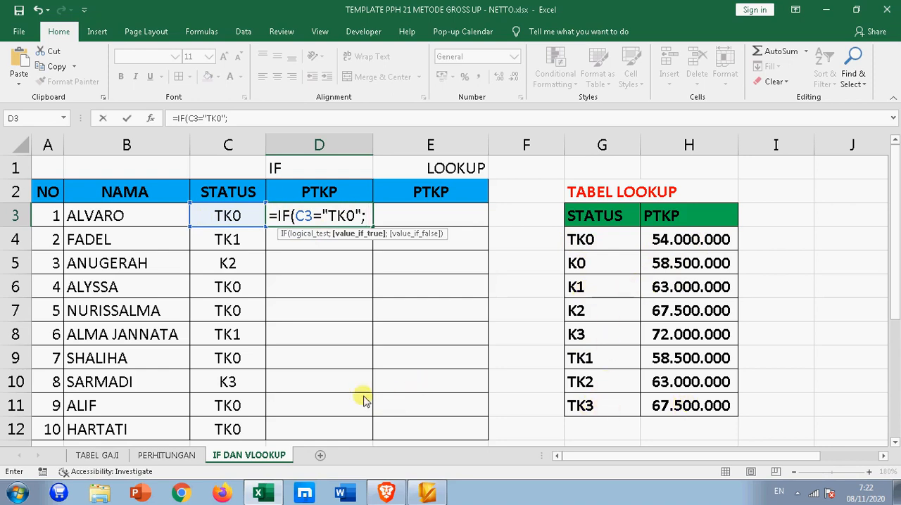
type("54000000;")
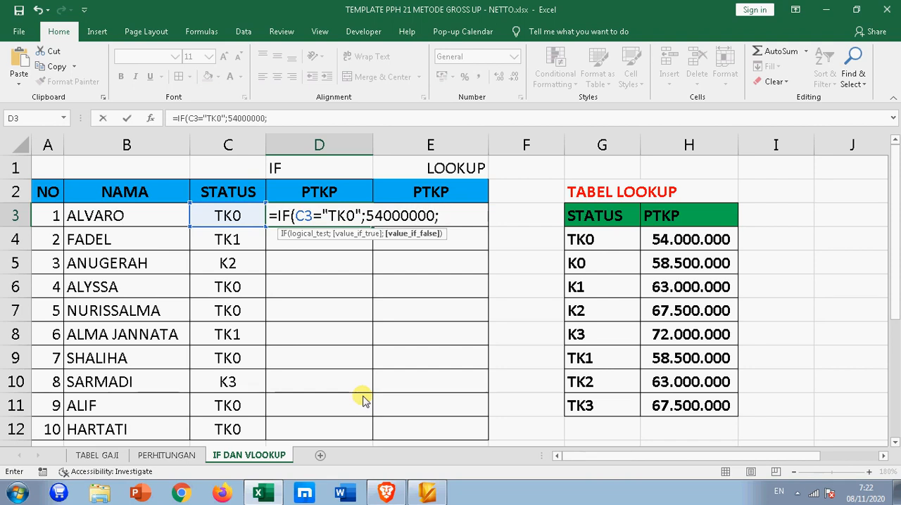
key("alt+Return")
- Add a nested IF to the D3 formula returning 58500000 when C3 is "K0", followed by a line break
type("I")
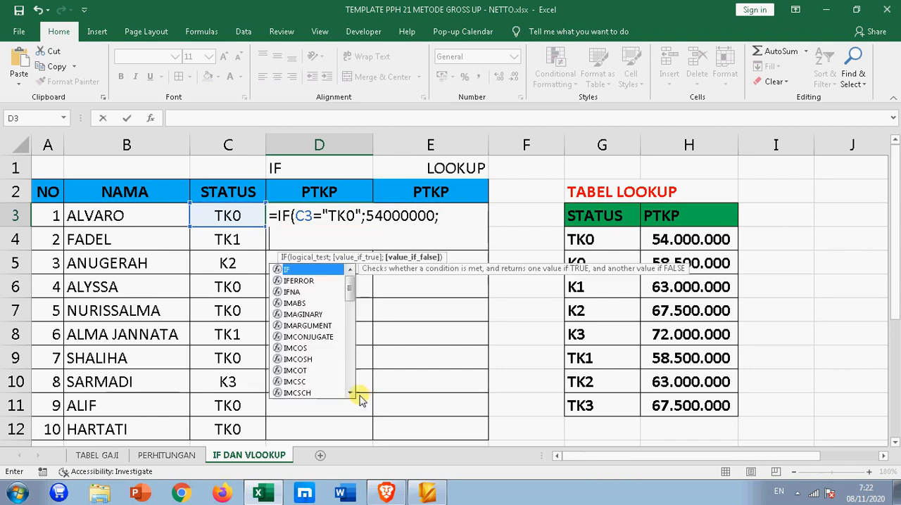
type("F(C3")
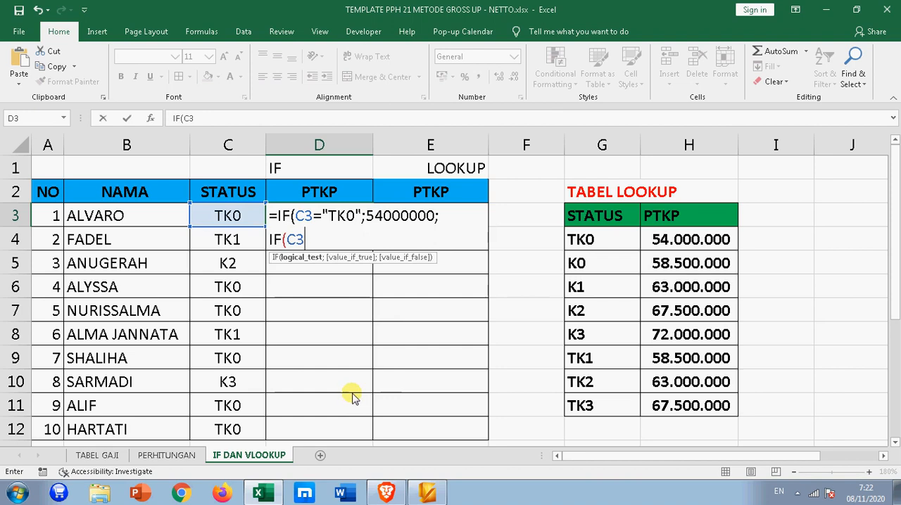
type("=\"K0")
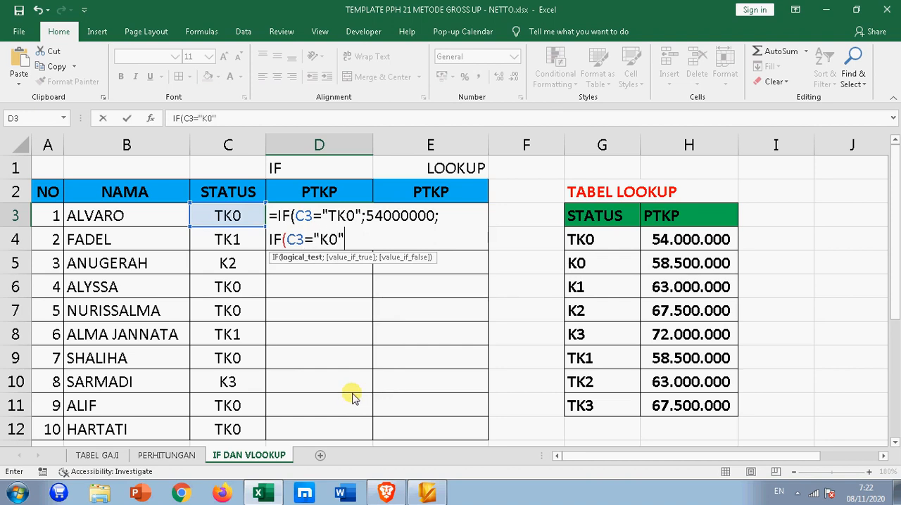
type("\";585")
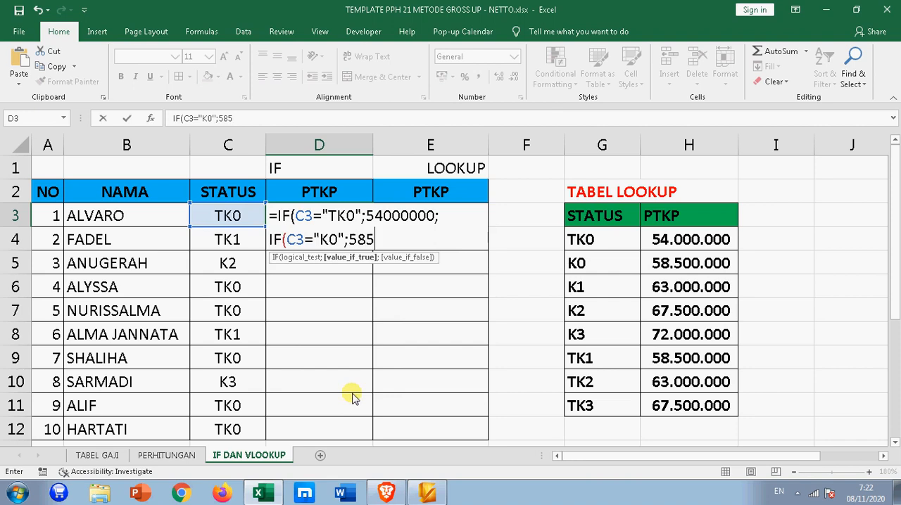
type("00000")
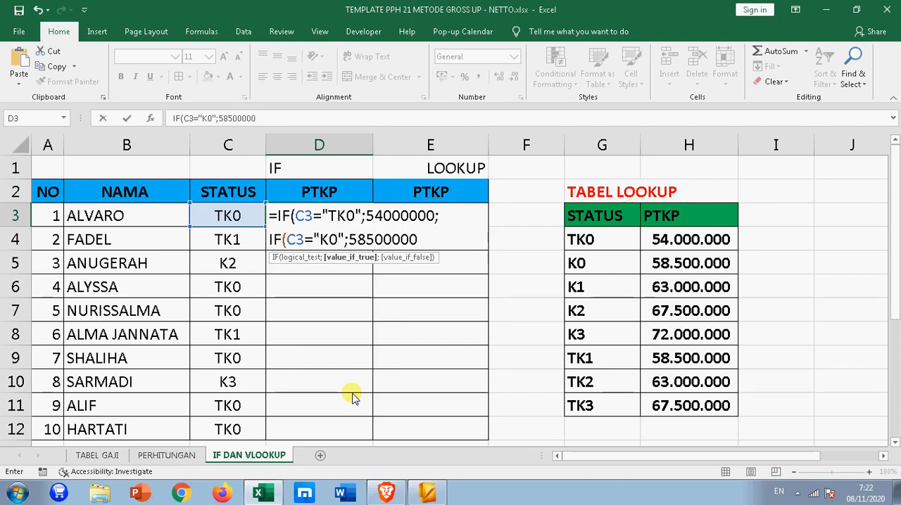
type(";")
key("alt+Return")
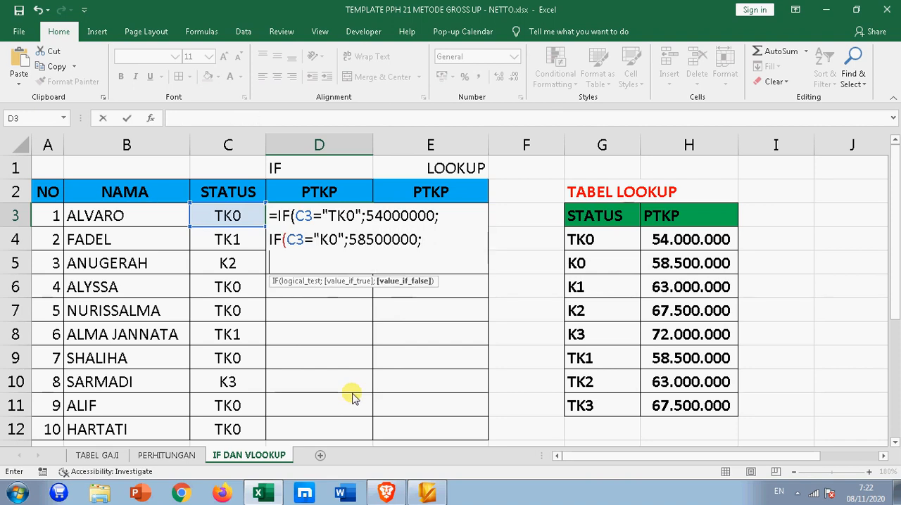
- Add a nested IF to the D3 formula returning 63000000 when C3 is "K1", followed by a line break
type("IF")
type("(C3")
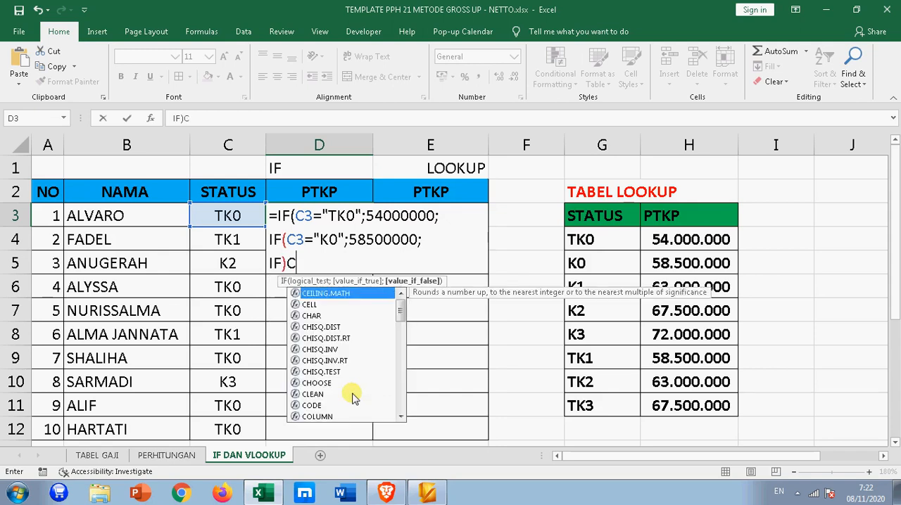
key("BackSpace")
key("BackSpace")
key("BackSpace")
key("BackSpace")
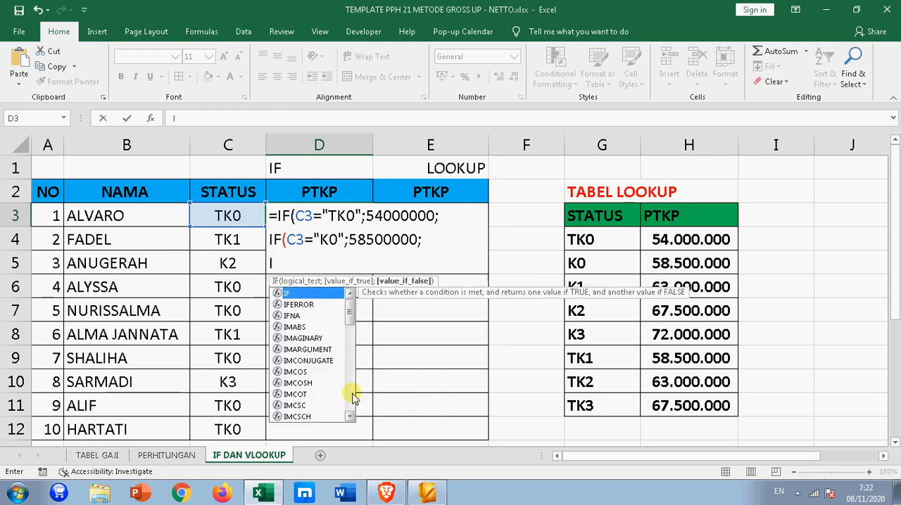
type("F(C")
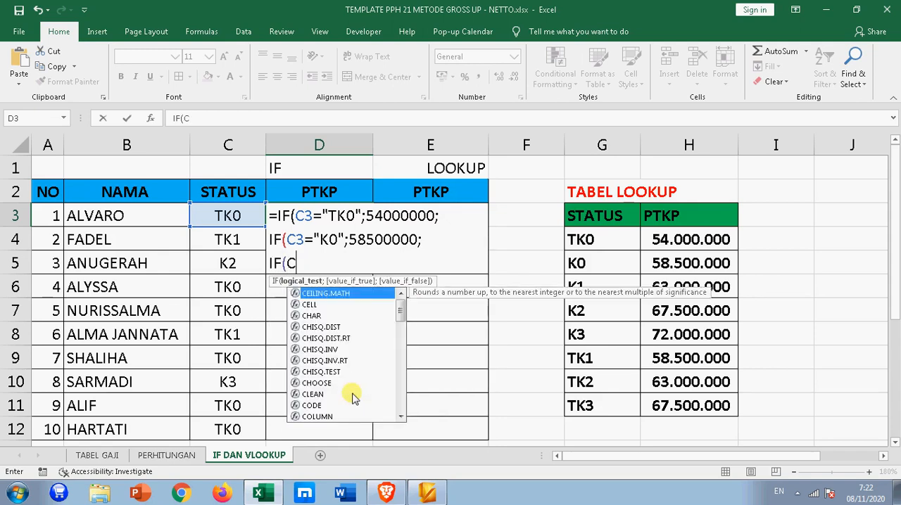
type("3=\"")
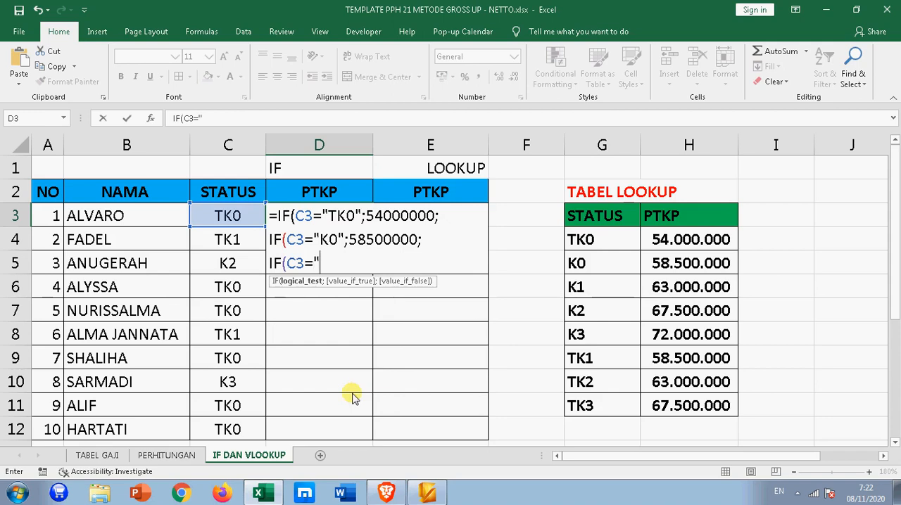
type("K1\";")
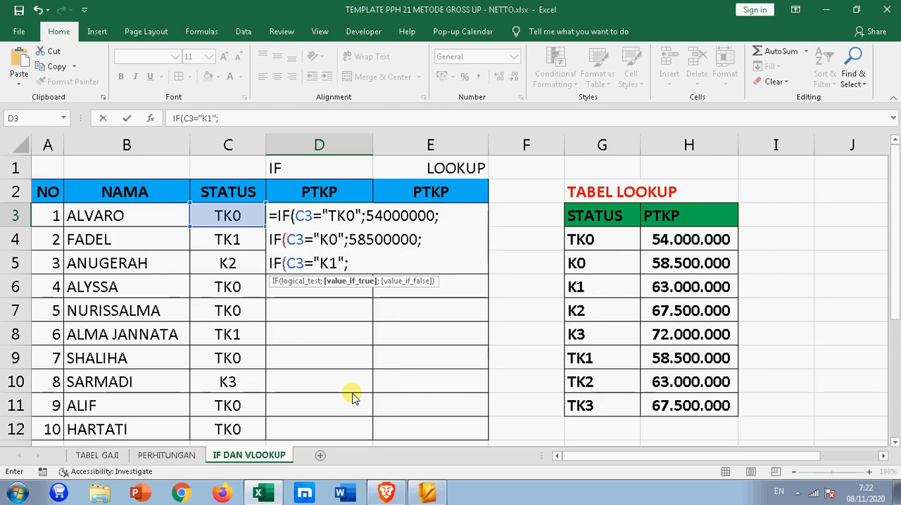
type("63000000;")
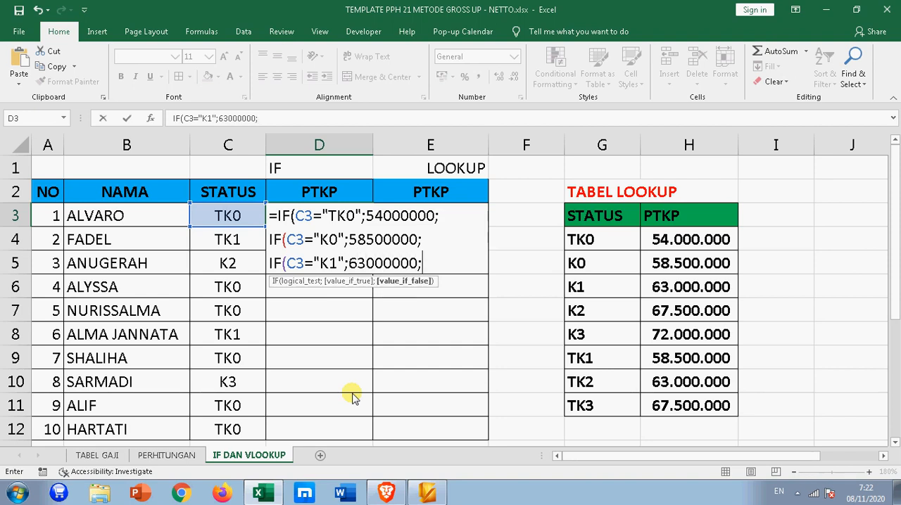
key("alt+Return")
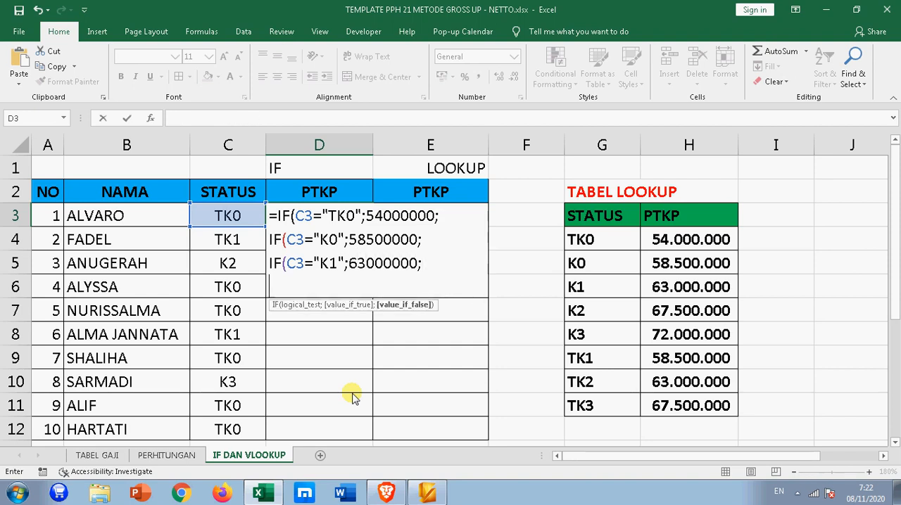
- Add a nested IF to the D3 formula returning 67500000 when C3 is "K2", followed by a line break
type("IF(C3=\"")
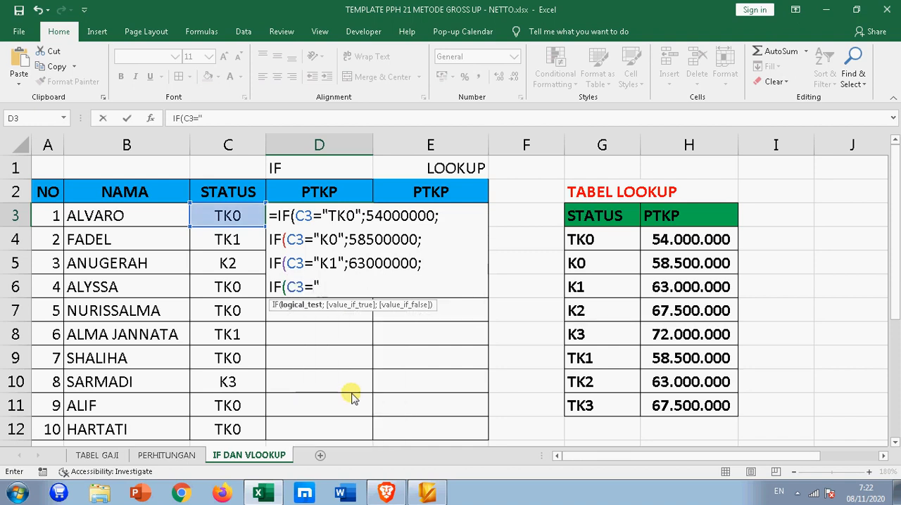
type("K2\";675")
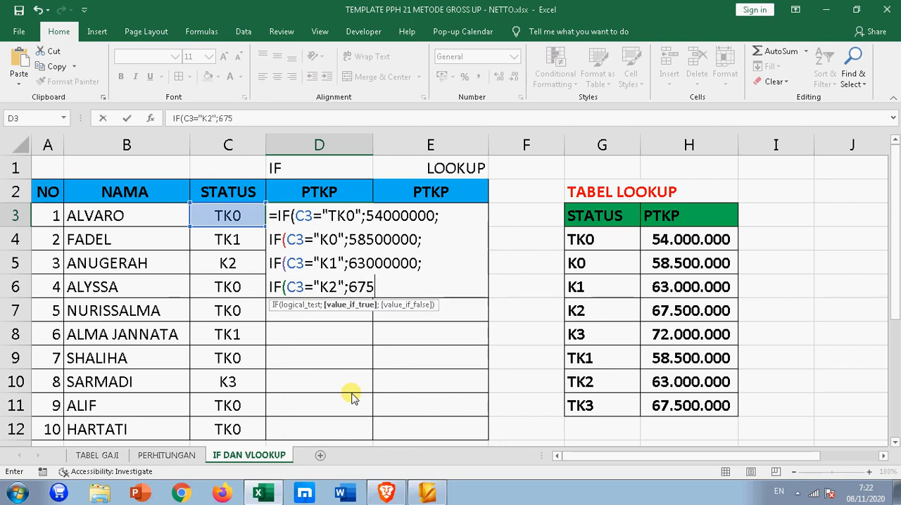
type("00000;")
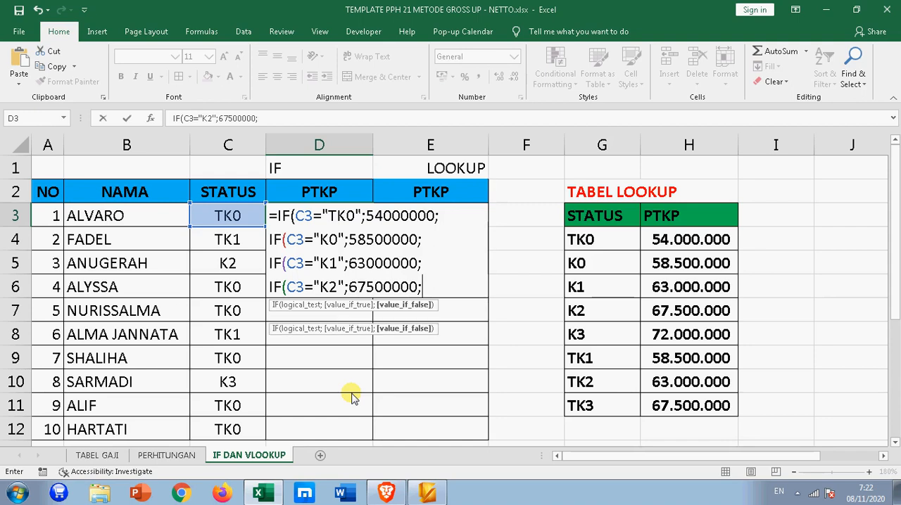
key("alt+Return")
- Add a nested IF to the D3 formula returning 72000000 when C3 is "K3", followed by a line break
type("IF(C3")
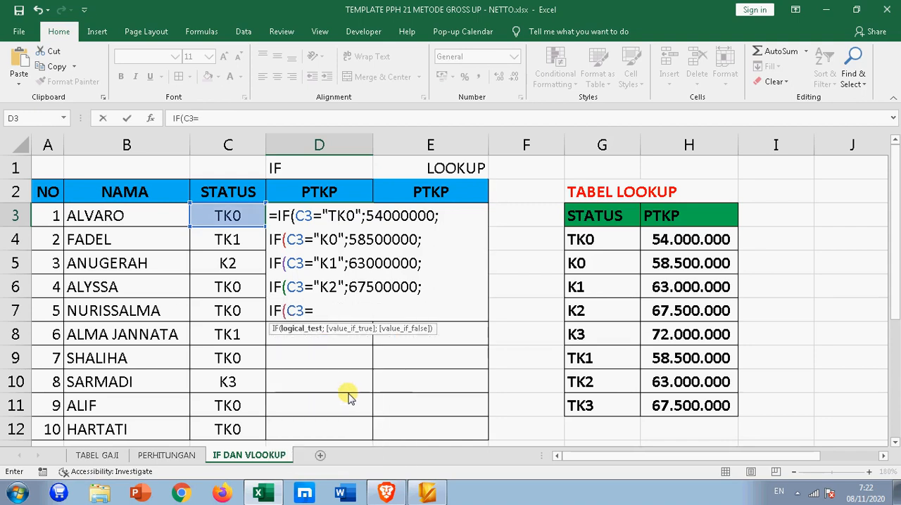
type("=\"K3\";")
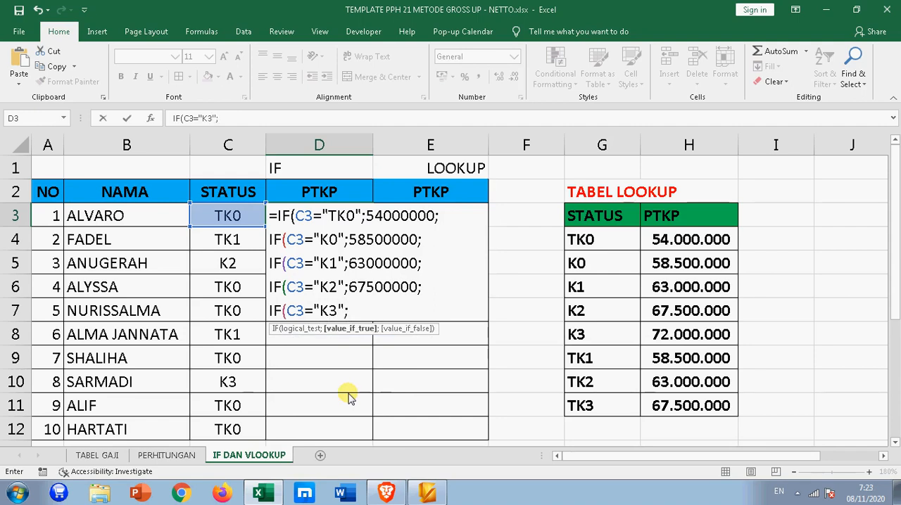
type("72000000;")
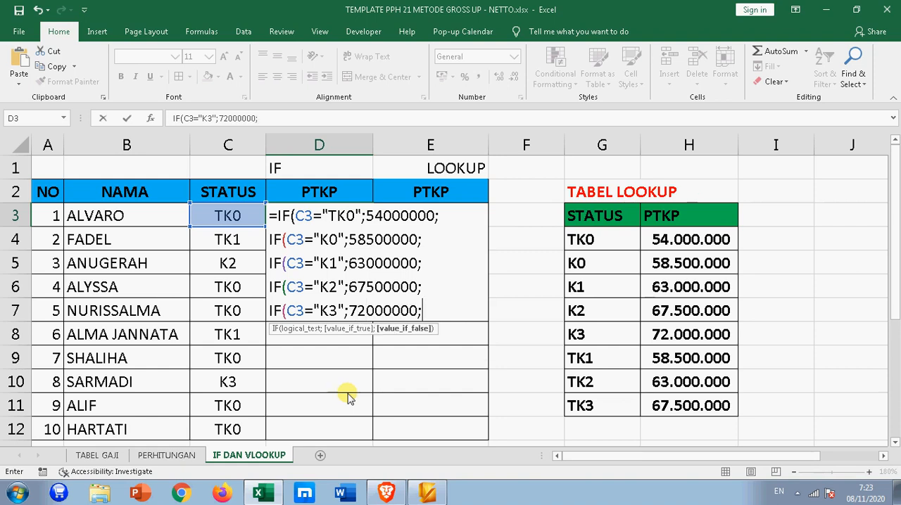
key("alt+Return")
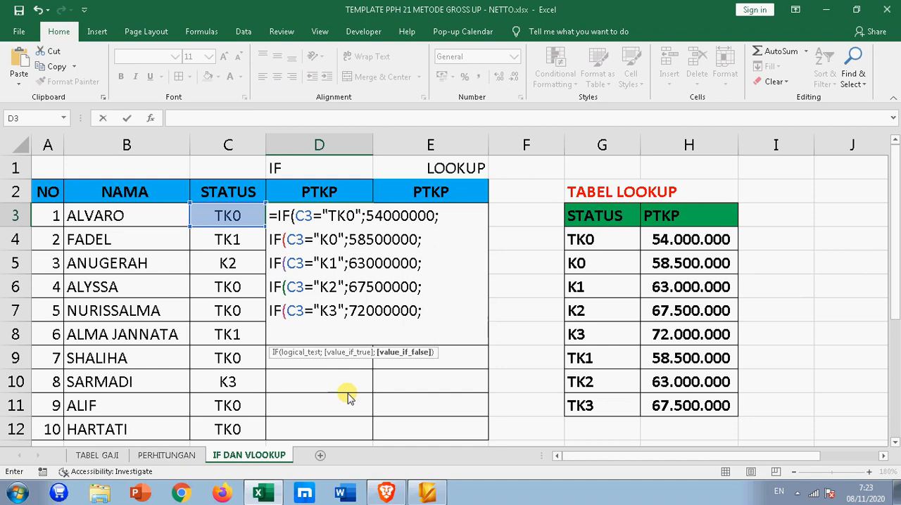
- Add a nested IF to the D3 formula returning 58500000 when C3 is "TK1", followed by a line break
type("IF(C3")
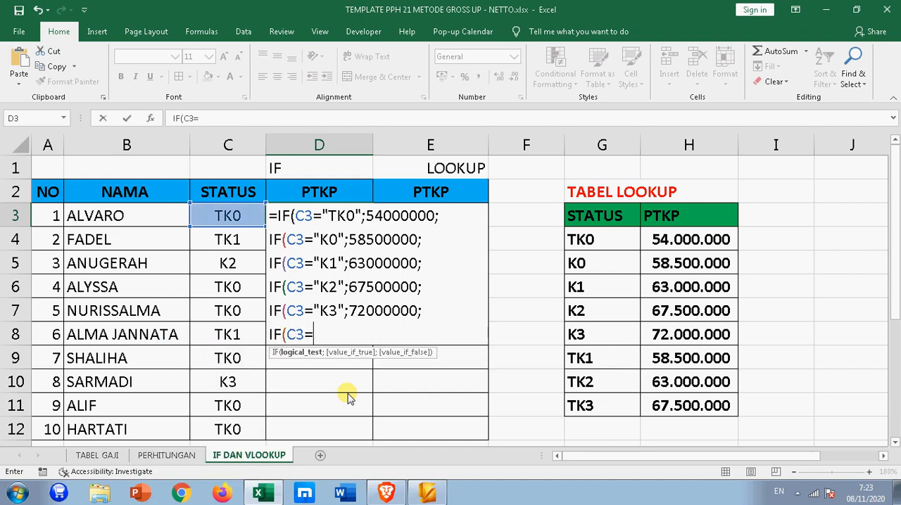
type("=\"TK2")
key("BackSpace")
type("1")
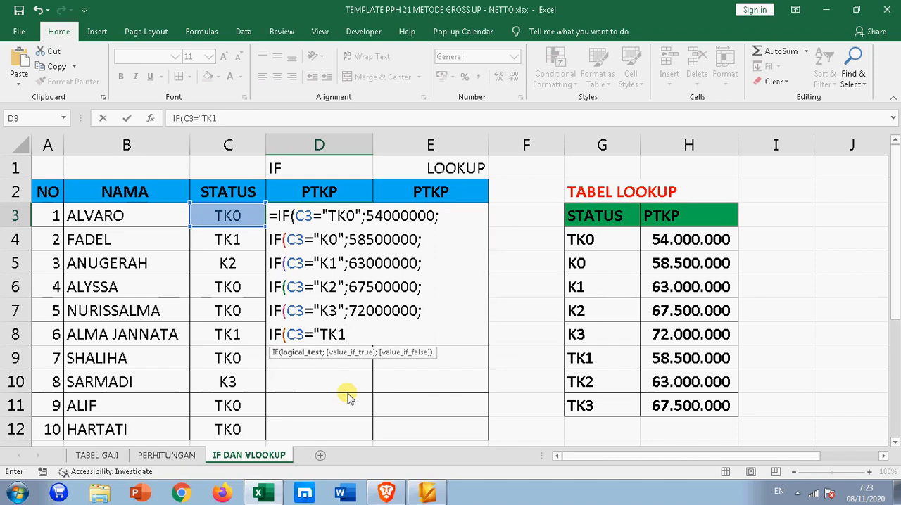
type("\";58")
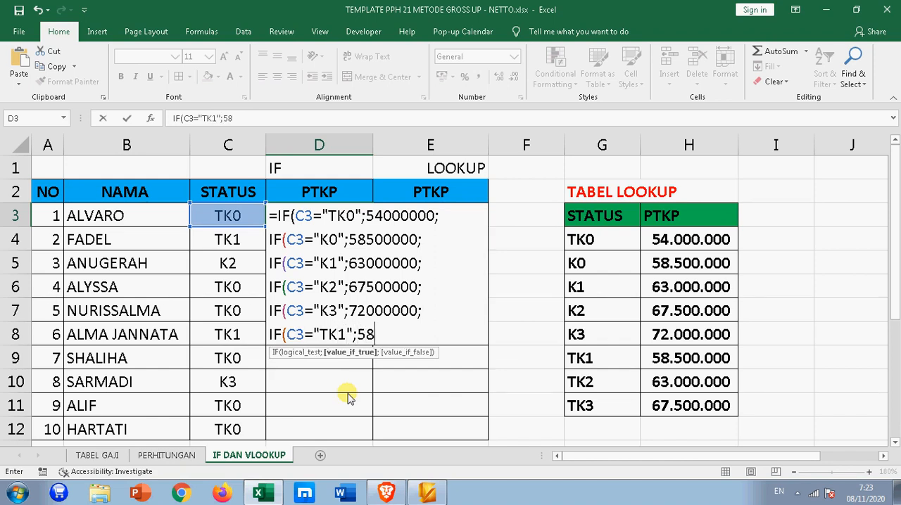
type("500000;")
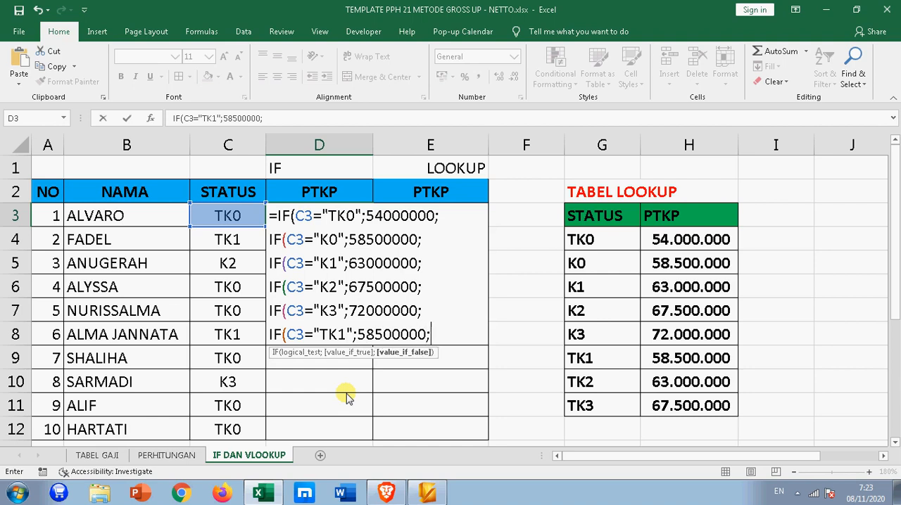
key("alt+Return")
- Add a nested IF to the D3 formula returning 63000000 when C3 is "TK2", ending with a semicolon
type("IF")
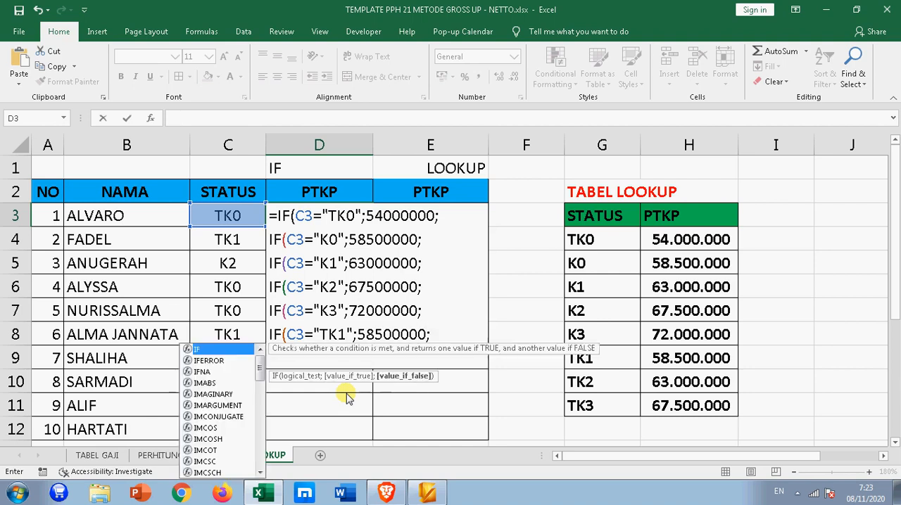
type("(C3")
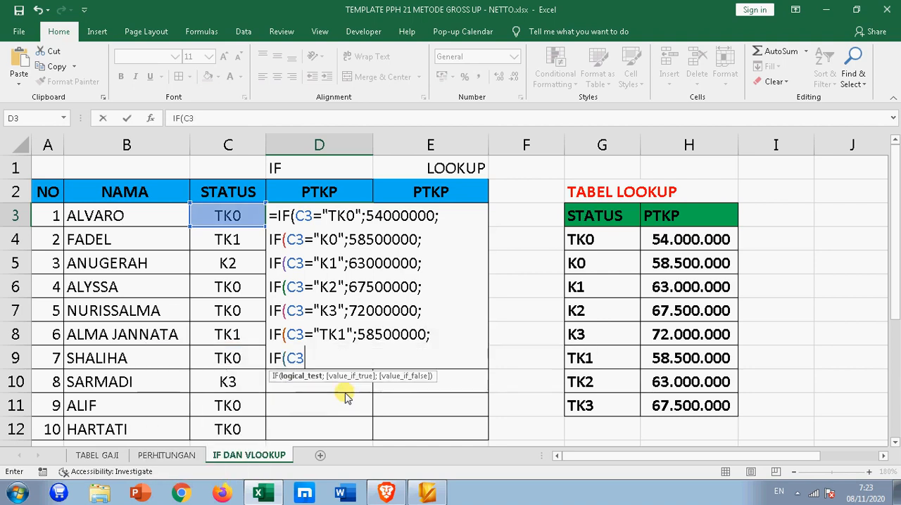
type("=\"TK2")
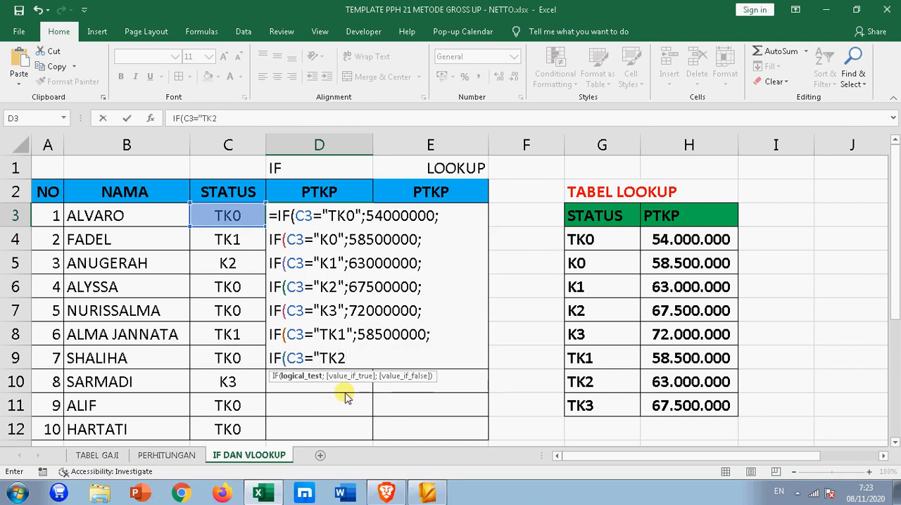
type("\";63")
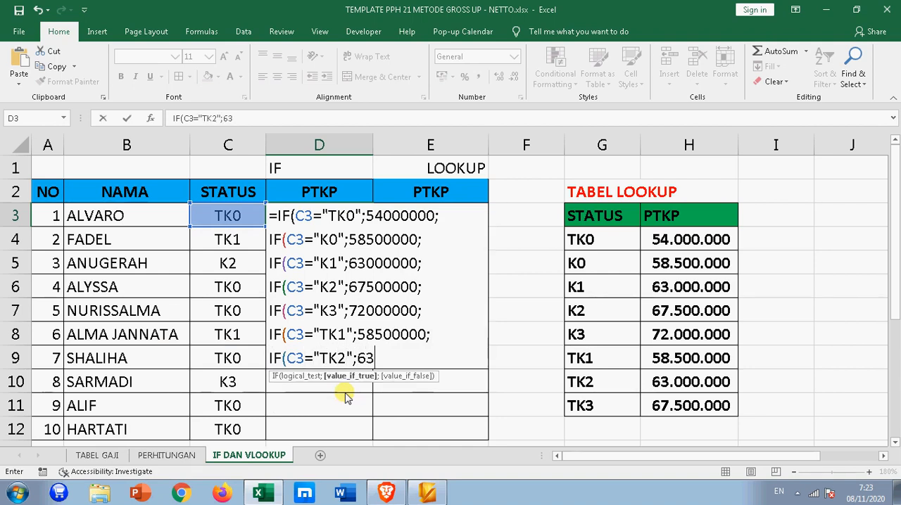
type("000000")
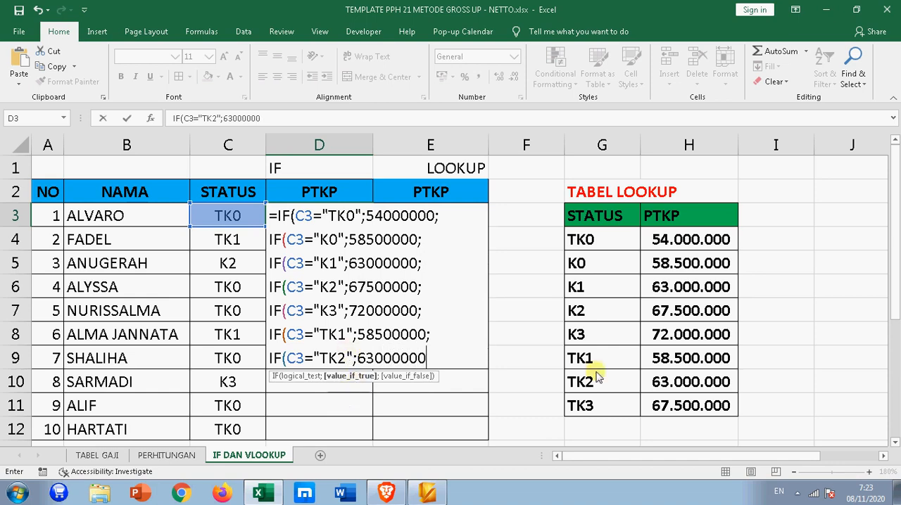
type(";")
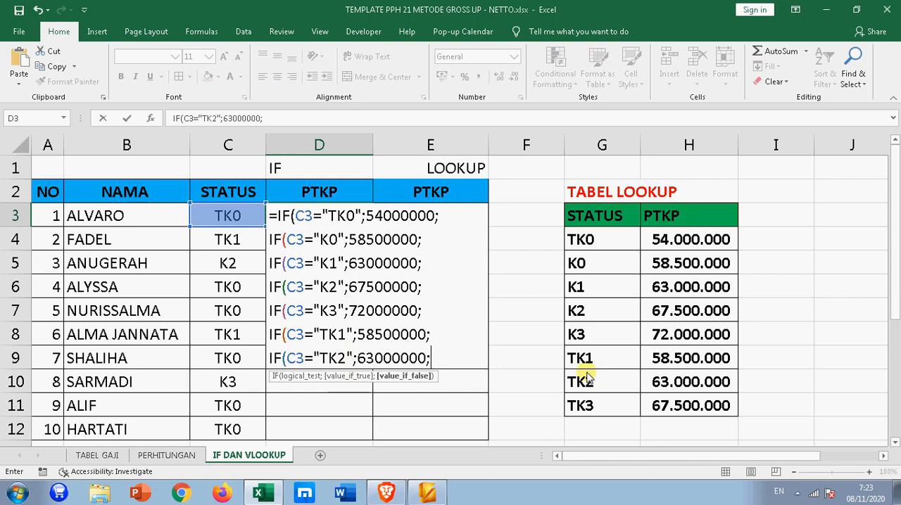
key("Return")
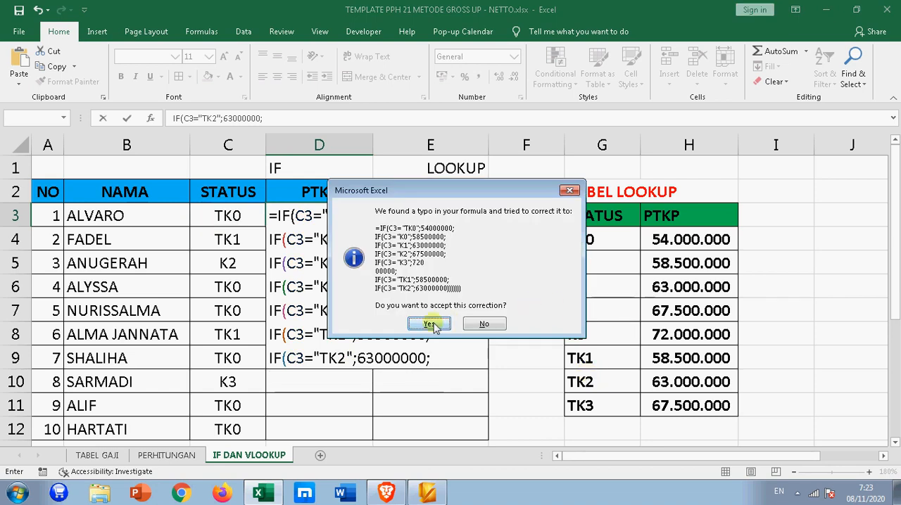
left_click(485, 324)
left_click(459, 280)
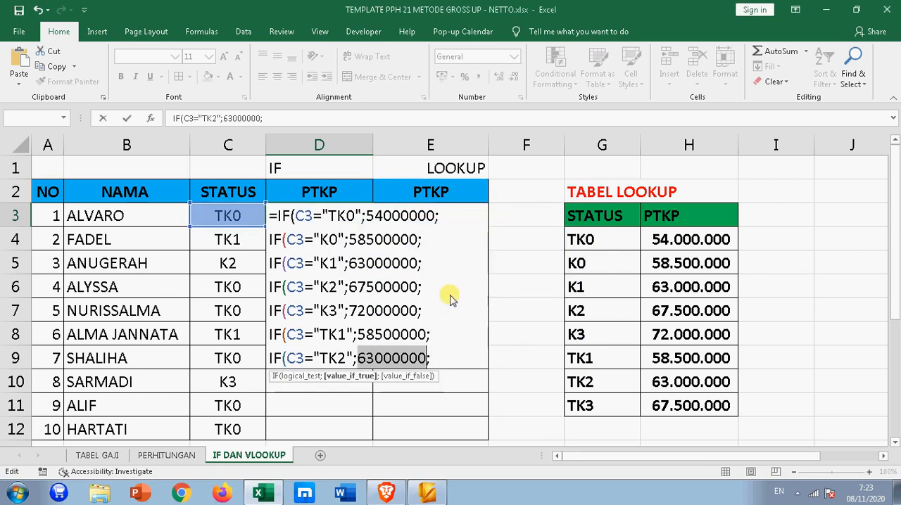
left_click(440, 359)
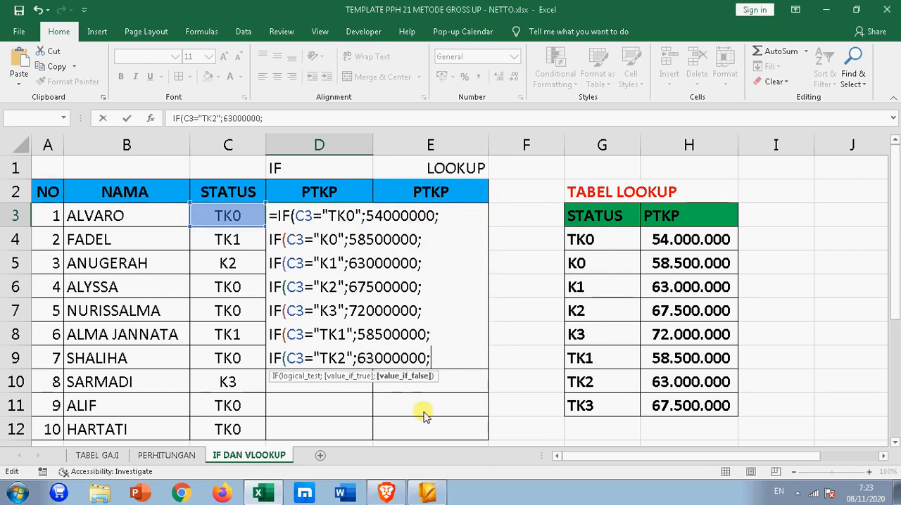
- Finish the D3 formula on a new line with 67500000 as the final fallback value and seven closing parentheses
key("alt+Return")
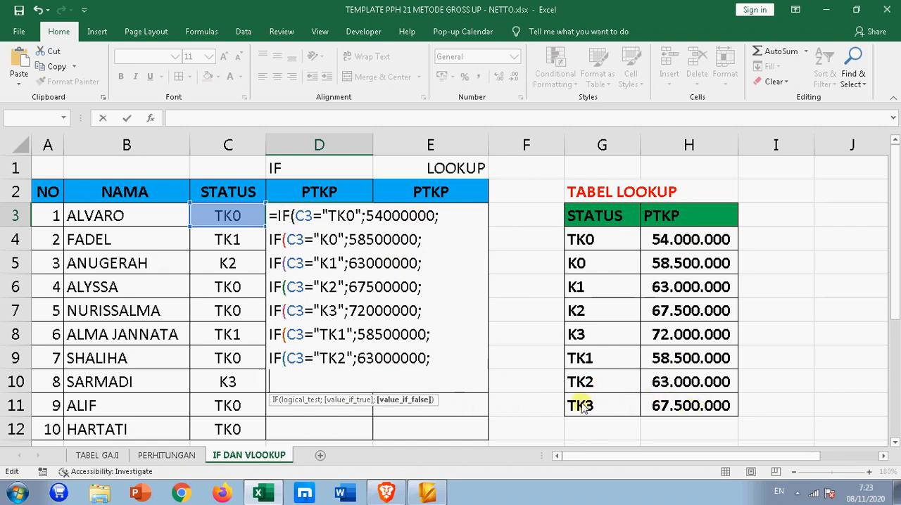
type("675")
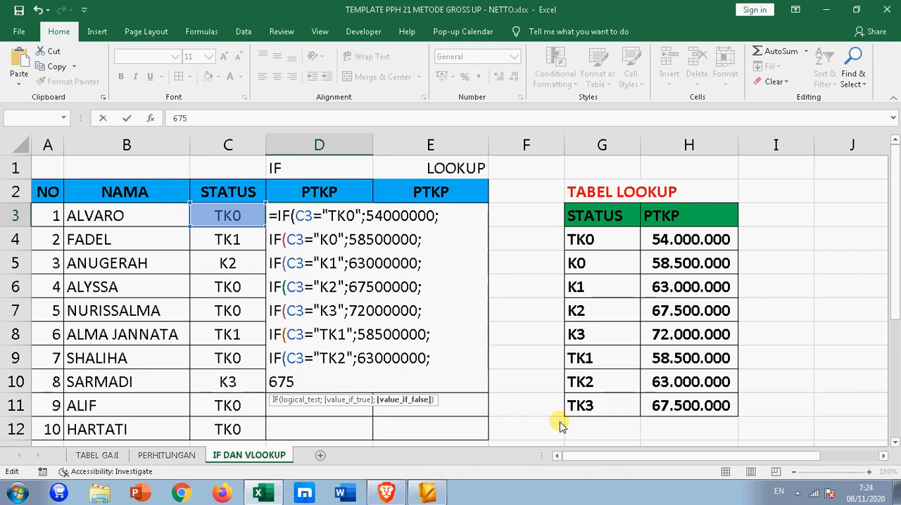
type("00000")
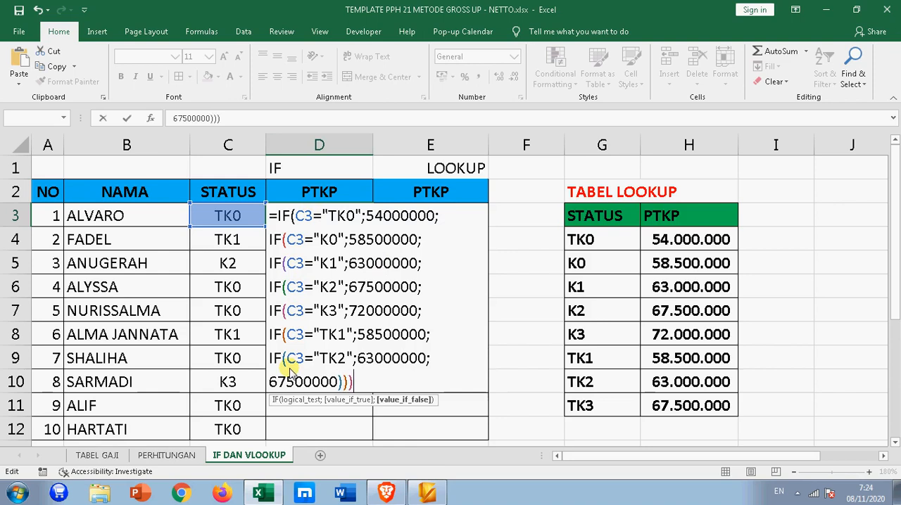
type(")")
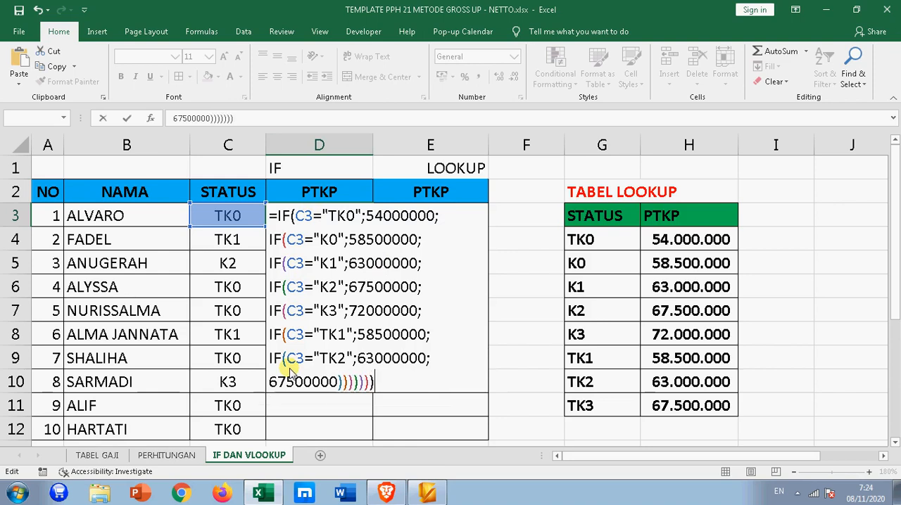
key("Return")
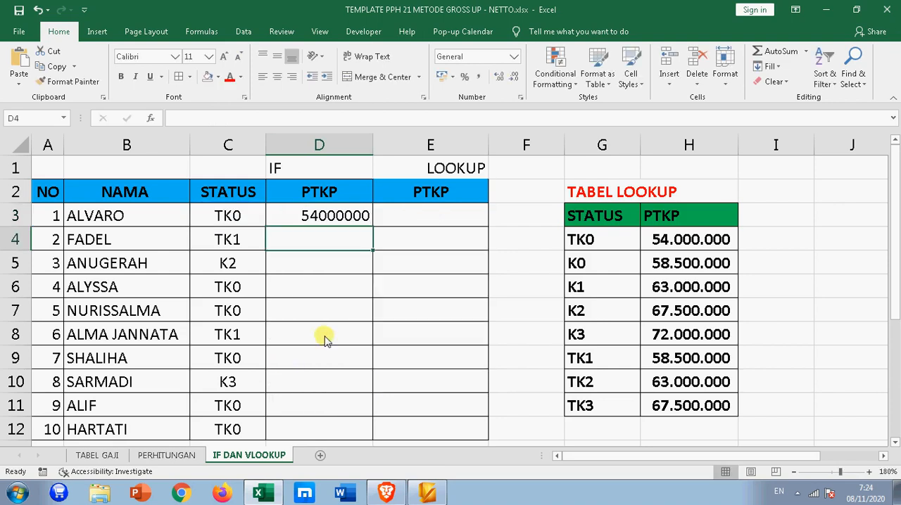
- Fill the nested IF formula from D3 down through D12
left_click(345, 219)
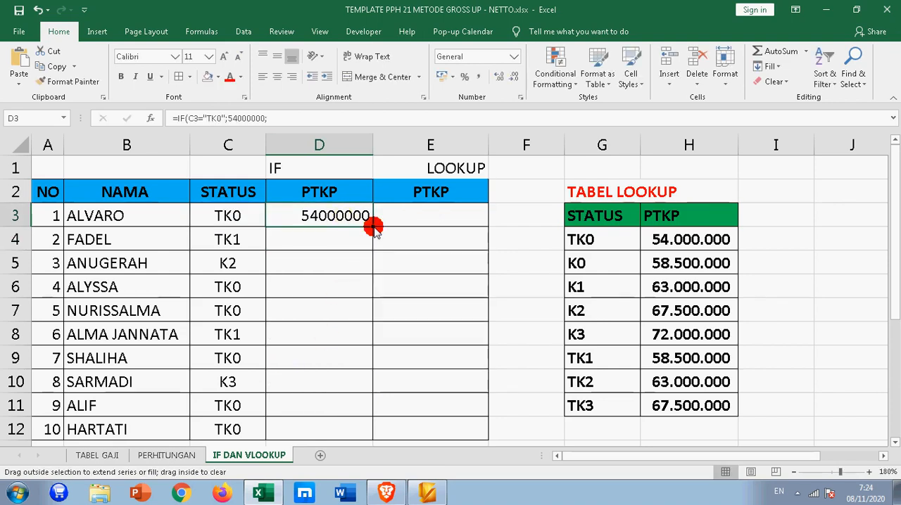
double_click(372, 226)
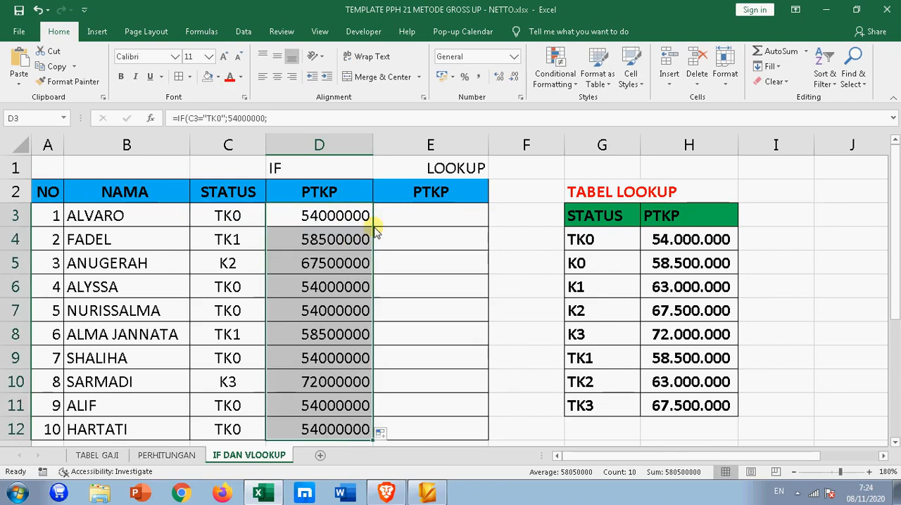
left_click(431, 283)
- Review the filled IF formulas and their PTKP results in column D, from D3 down to D8
left_click(354, 220)
left_click(342, 237)
left_click(338, 264)
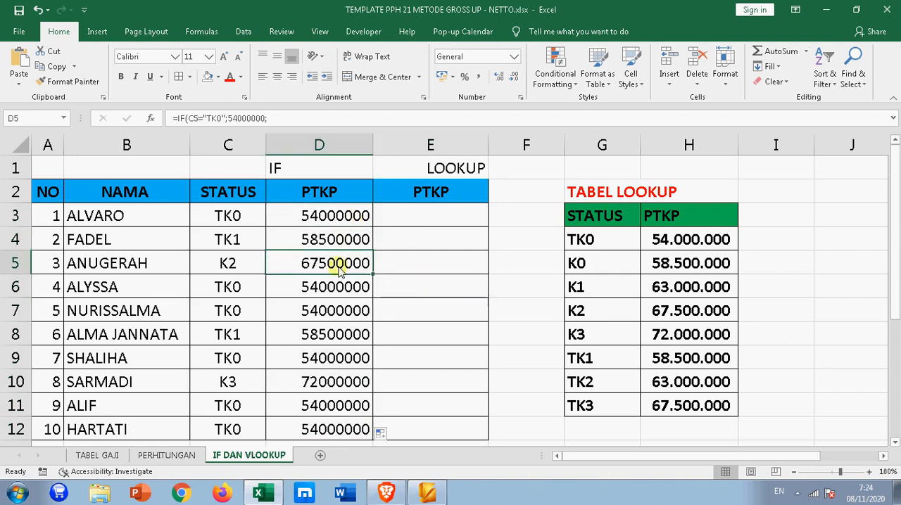
left_click(331, 288)
left_click(330, 312)
left_click(331, 341)
left_click(338, 216)
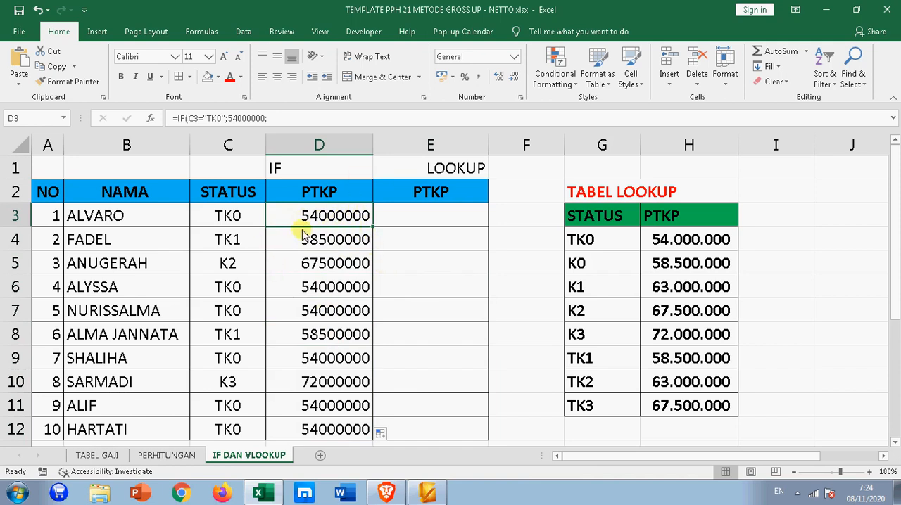
left_click(321, 188)
left_click(312, 226)
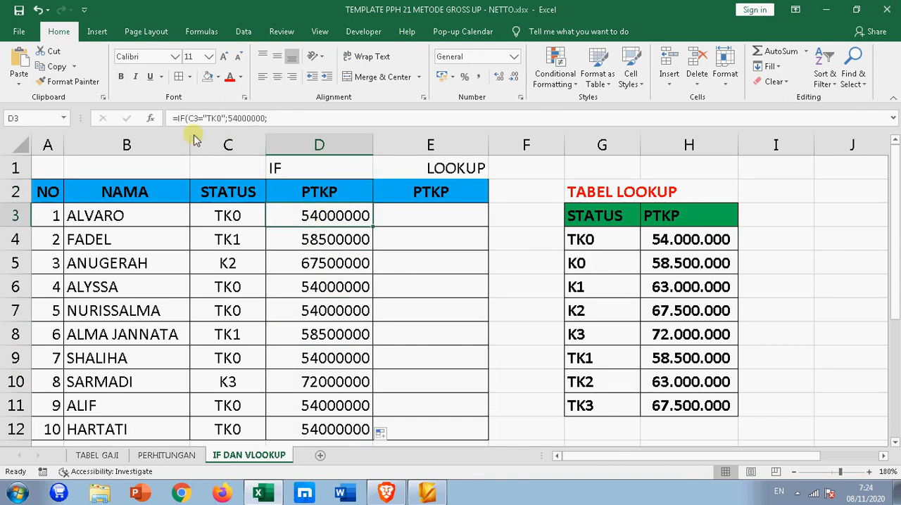
- Compare the STATUS codes from C3 to C6 and the column D PTKP amounts with the lookup table
left_click(223, 223)
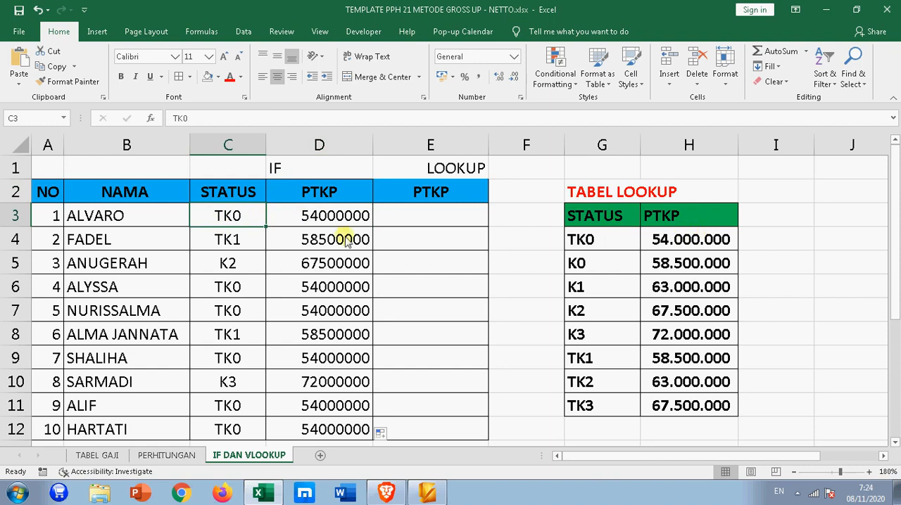
left_click(245, 242)
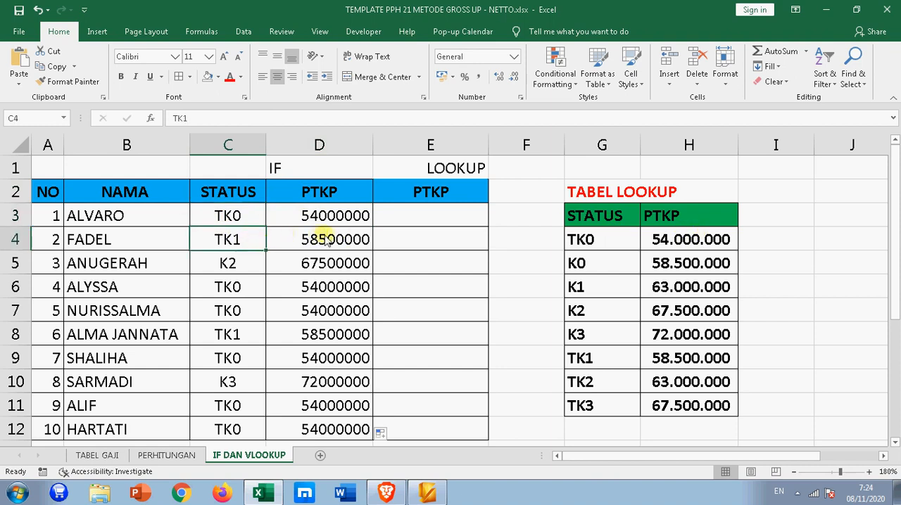
left_click(222, 266)
left_click(236, 239)
left_click(238, 270)
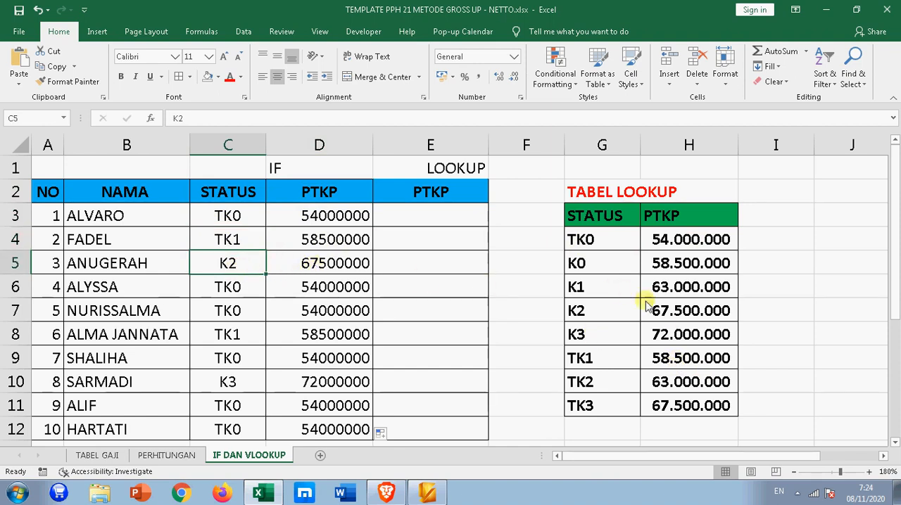
left_click(238, 290)
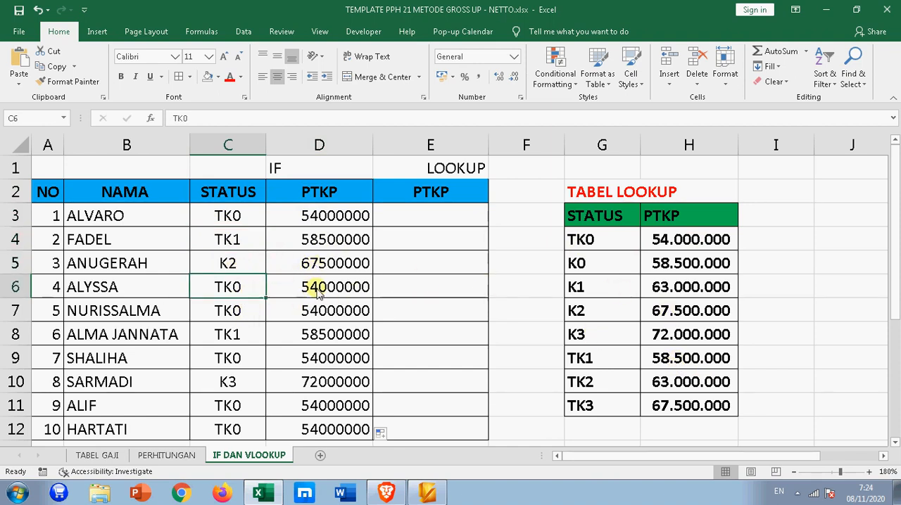
left_click(317, 287)
left_click(318, 316)
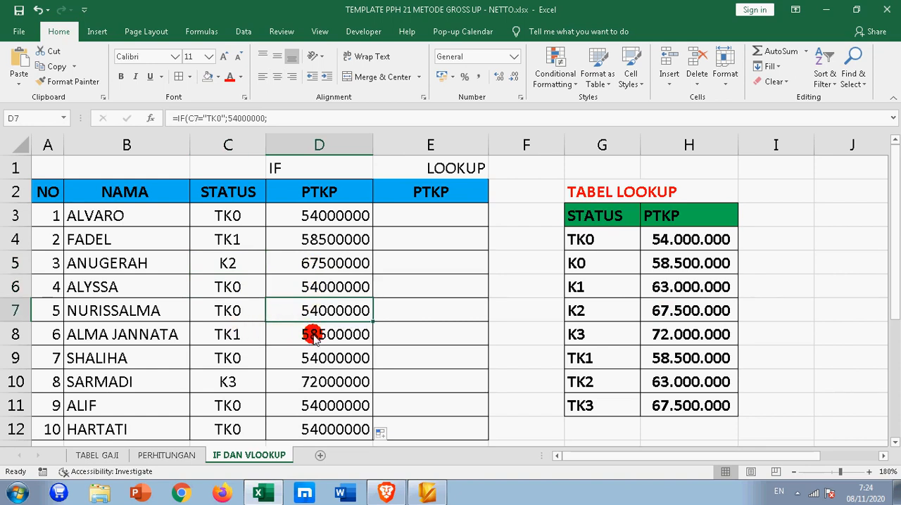
- Check the IF results in D8 to D10 against the PTKP amounts in the lookup table
left_click(306, 333)
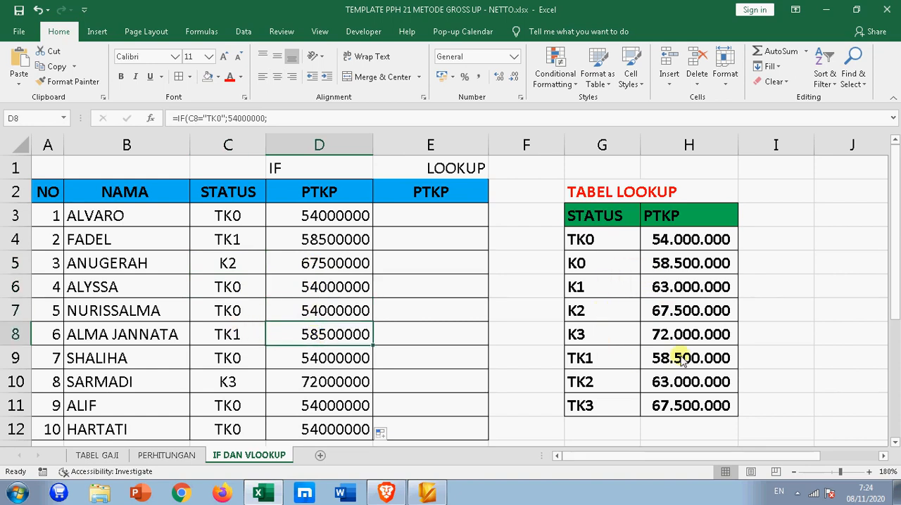
left_click(313, 362)
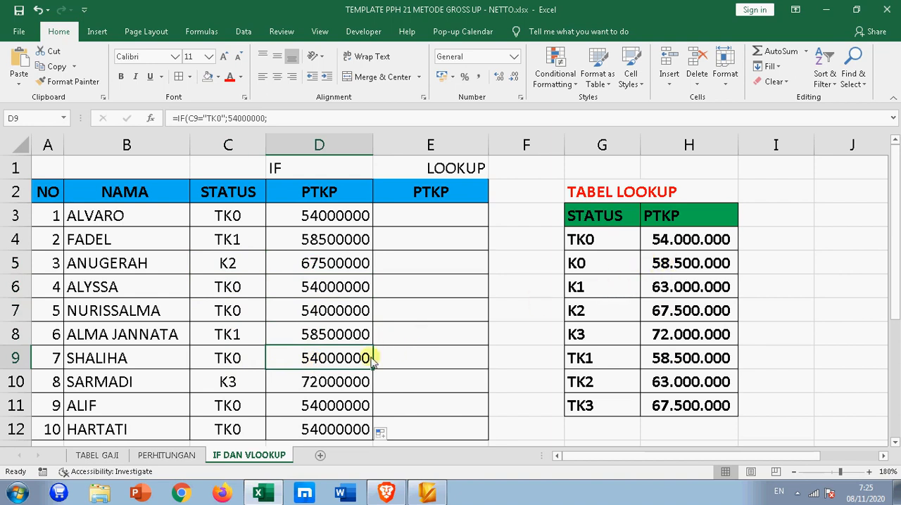
left_click(312, 382)
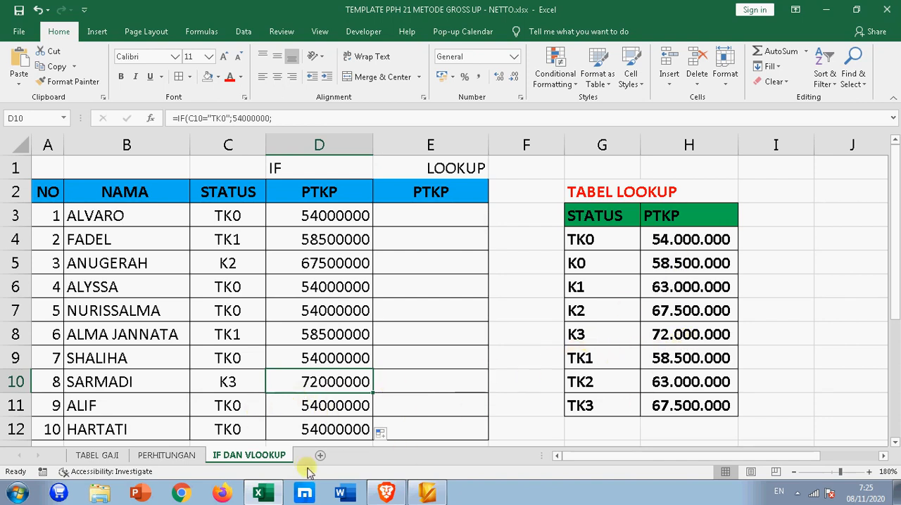
- Examine the LOOKUP PTKP column E and the status table in G3:H11
left_click(384, 356)
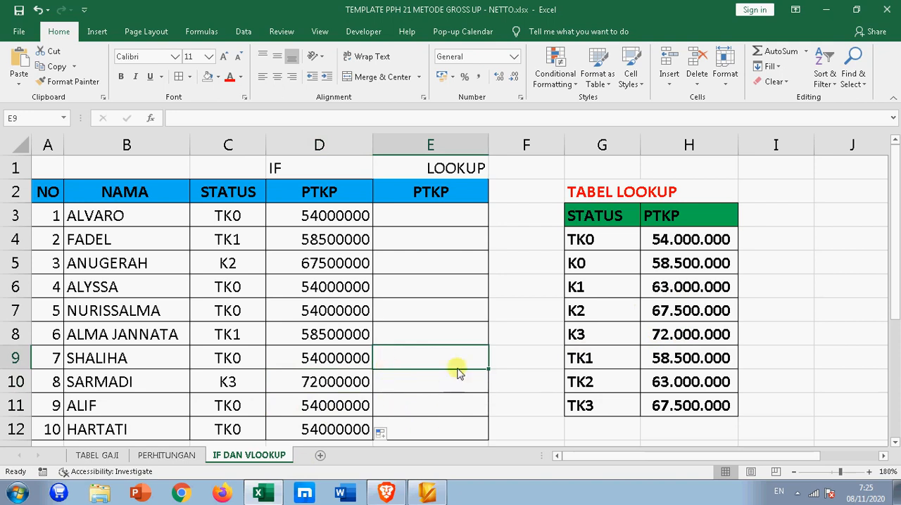
left_click(431, 192)
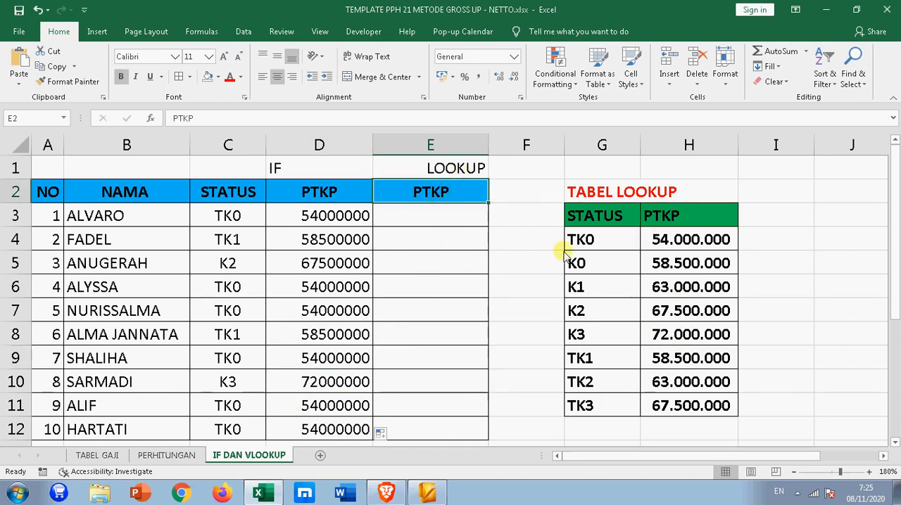
left_click(446, 222)
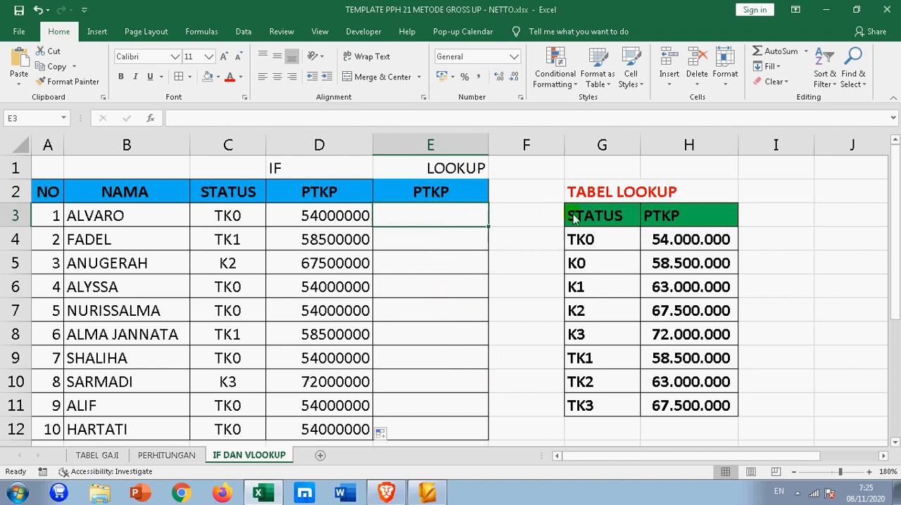
left_click_drag(590, 217, 690, 403)
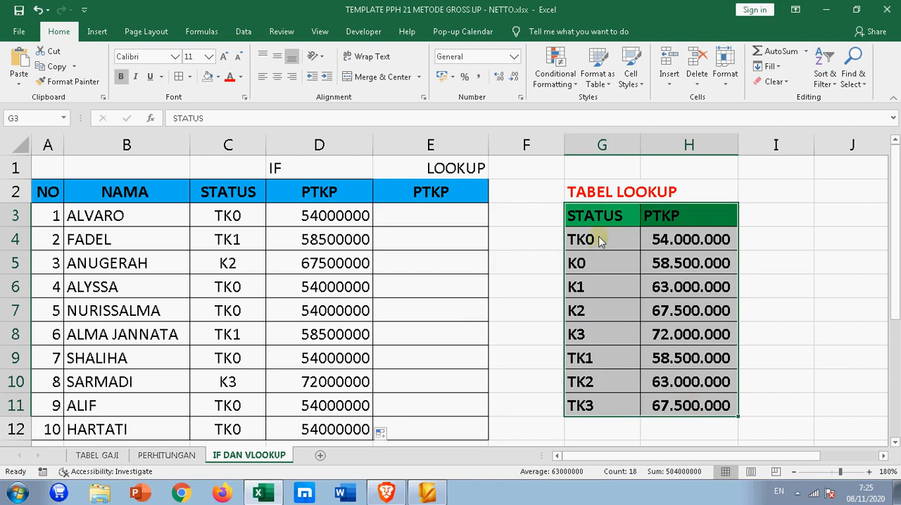
left_click(397, 224)
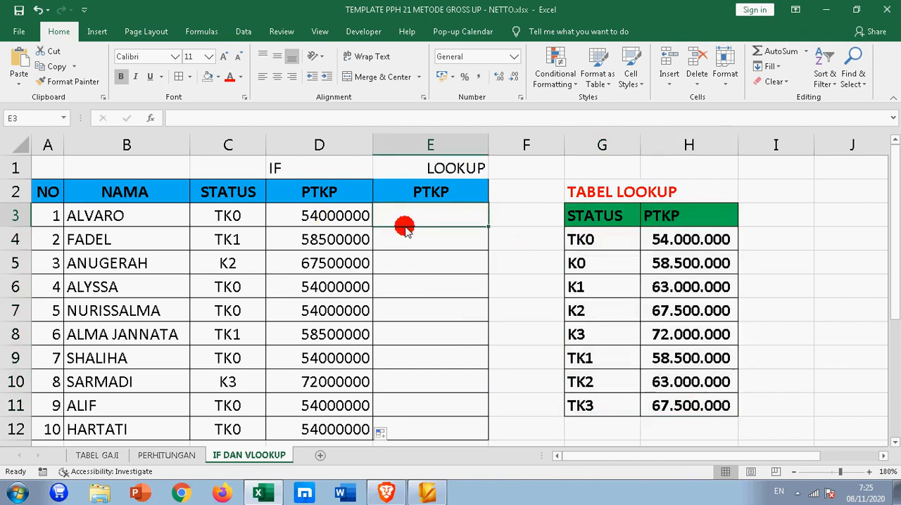
- Inspect the nested IF formula in D3, the LOOKUP heading above column E and the lookup table's title
left_click(329, 207)
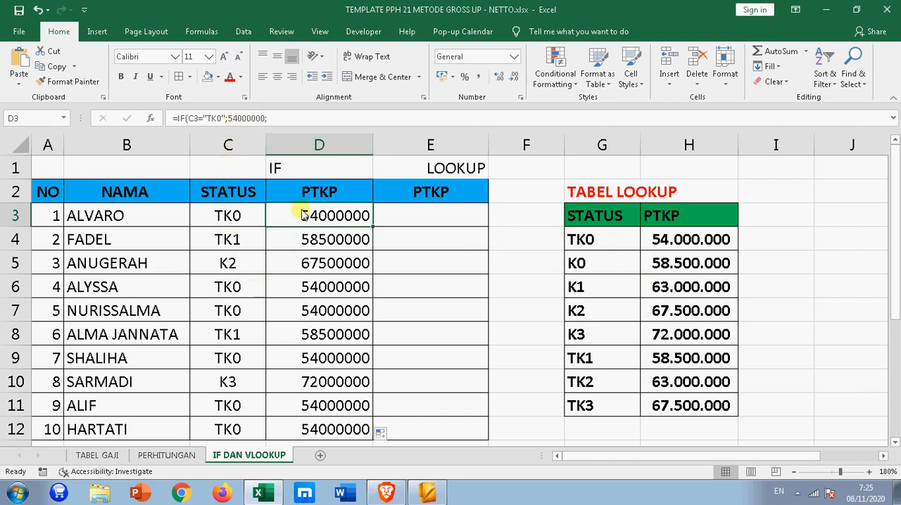
left_click(287, 119)
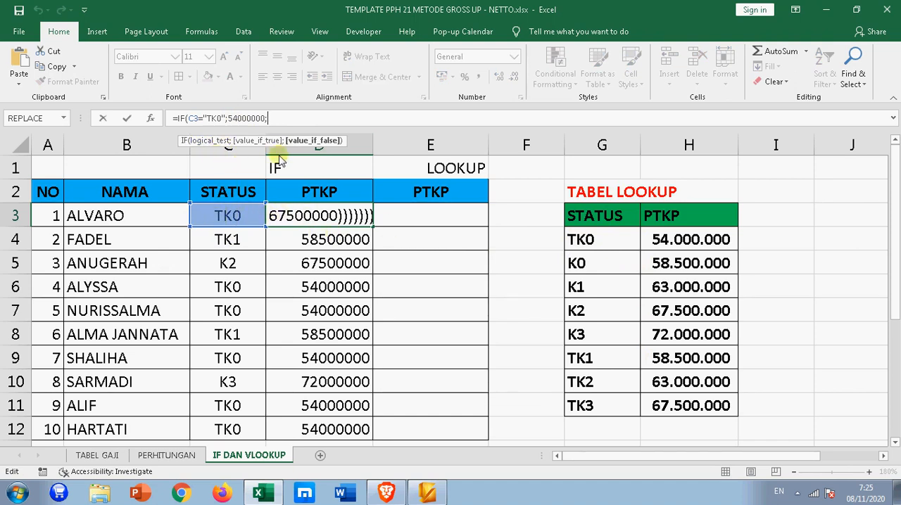
key("Return")
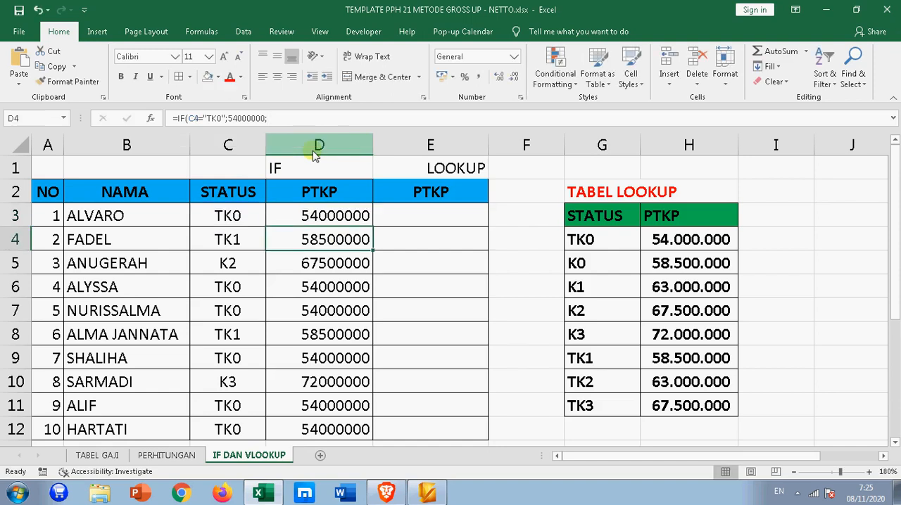
left_click(454, 215)
left_click(444, 169)
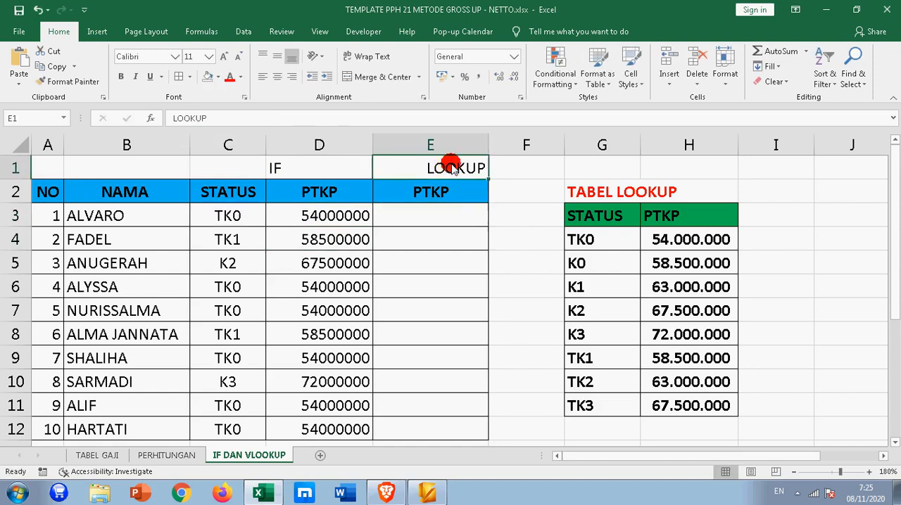
left_click(596, 197)
- Define the name STATUS for the lookup table range G3:H11, with workbook scope
left_click_drag(591, 221, 666, 403)
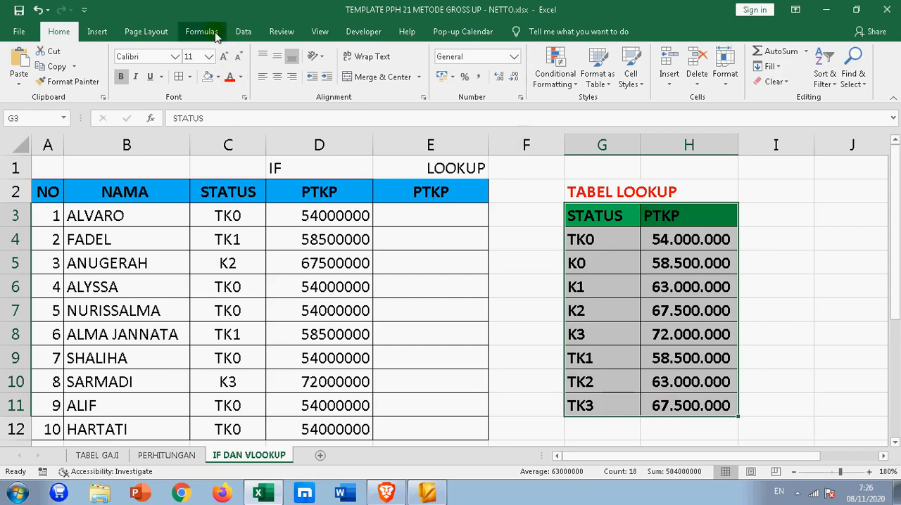
left_click(243, 32)
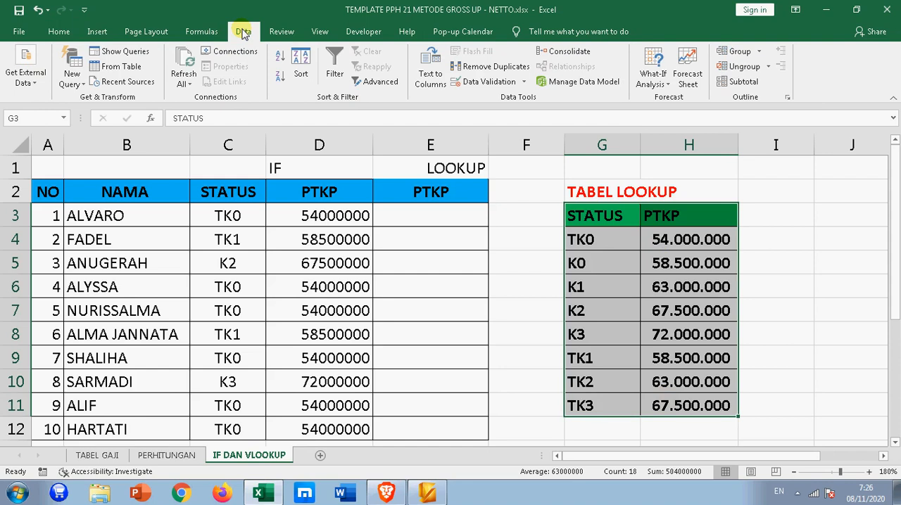
left_click(59, 32)
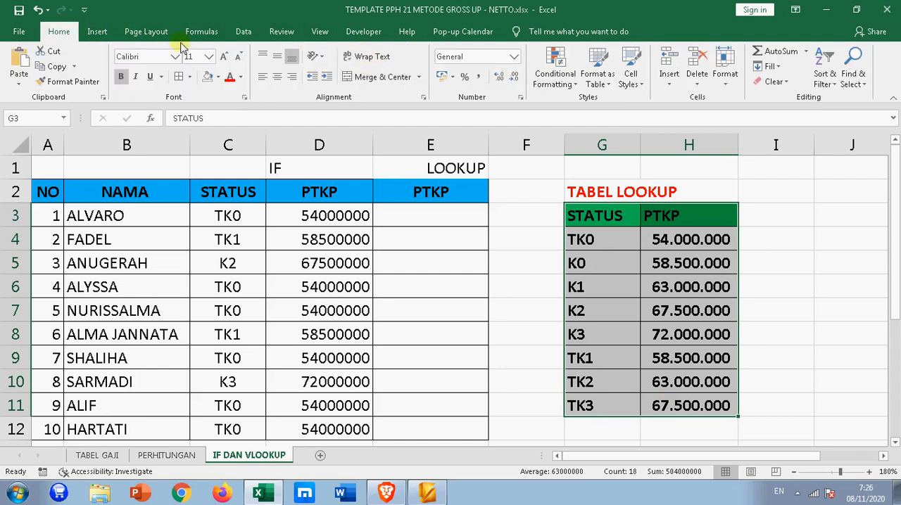
left_click(101, 33)
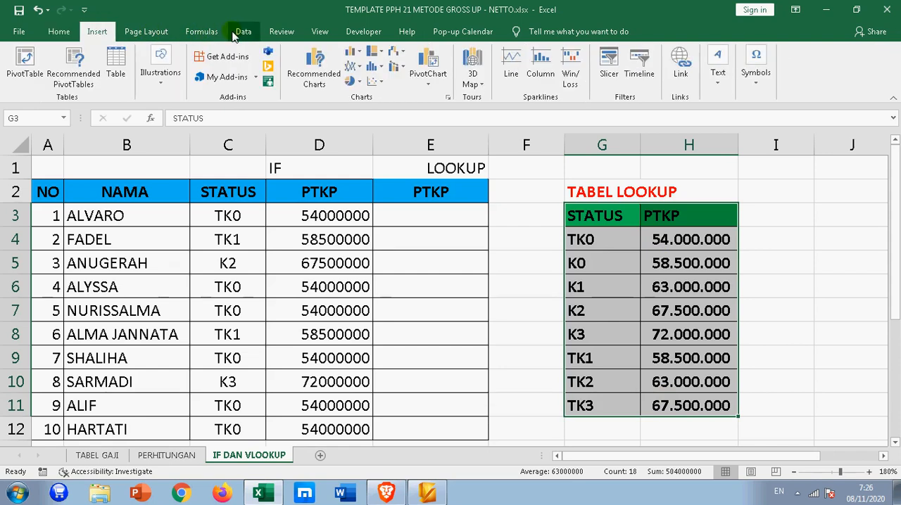
left_click(201, 32)
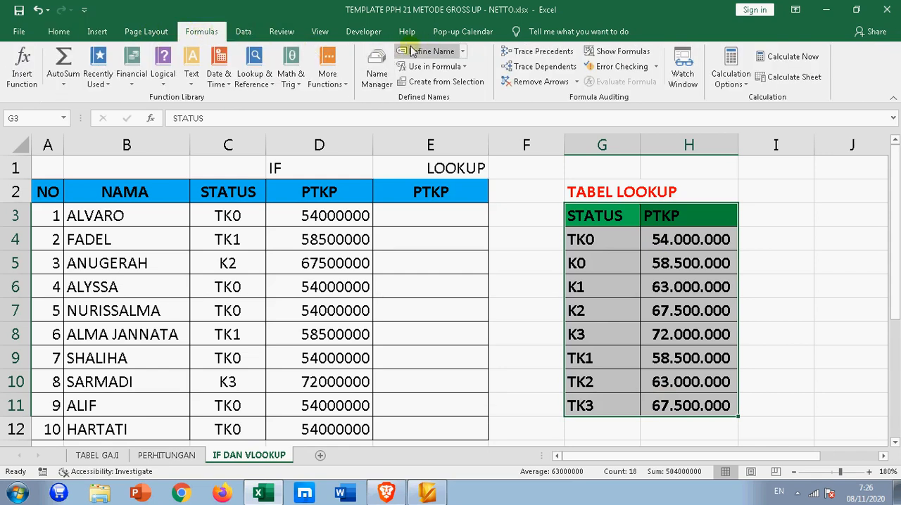
left_click_drag(588, 224, 669, 400)
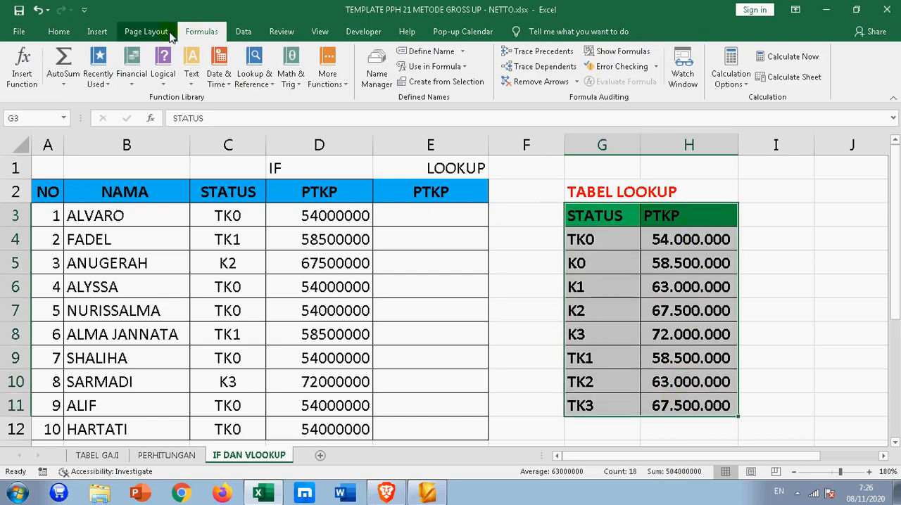
left_click(201, 32)
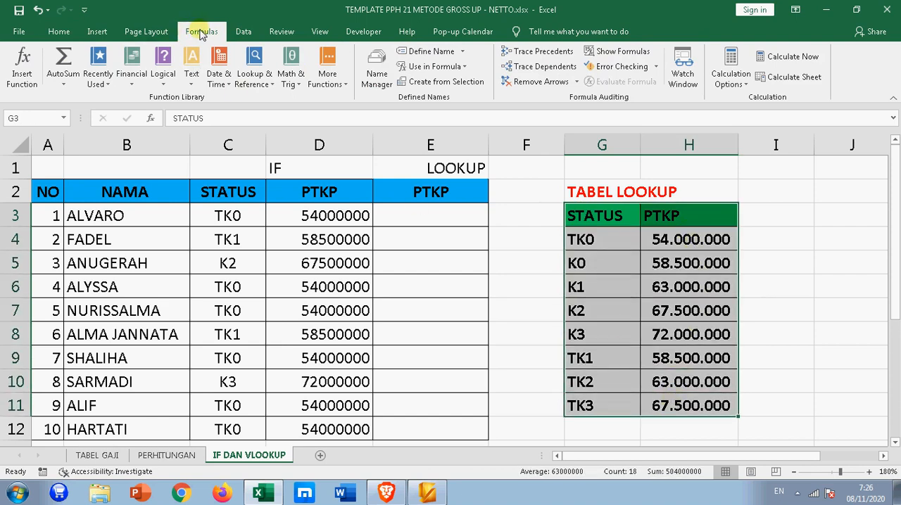
left_click(422, 52)
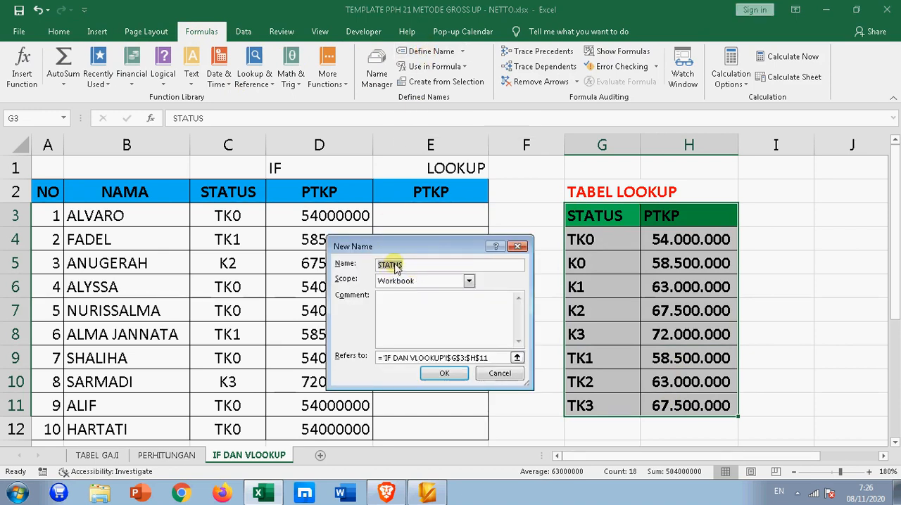
left_click(439, 373)
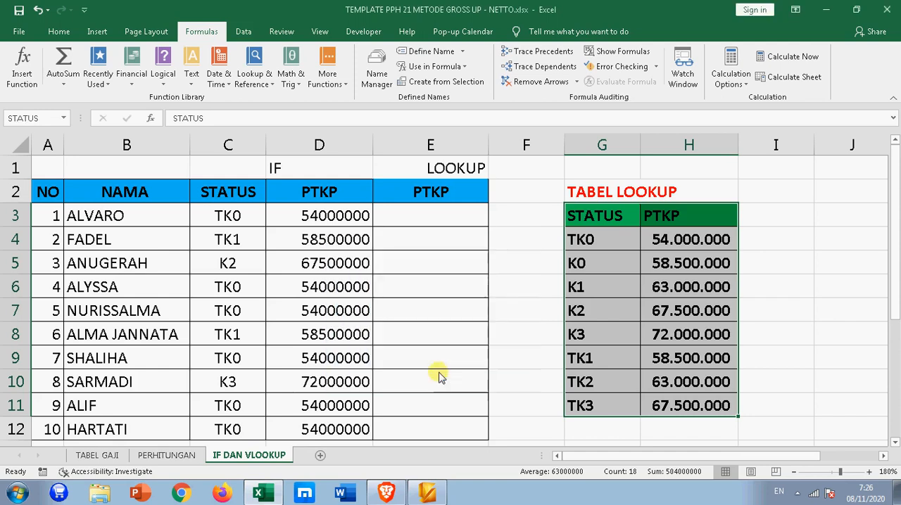
- Reselect the lookup table G3:H11 to check its defined name
left_click(450, 376)
left_click_drag(595, 215, 679, 408)
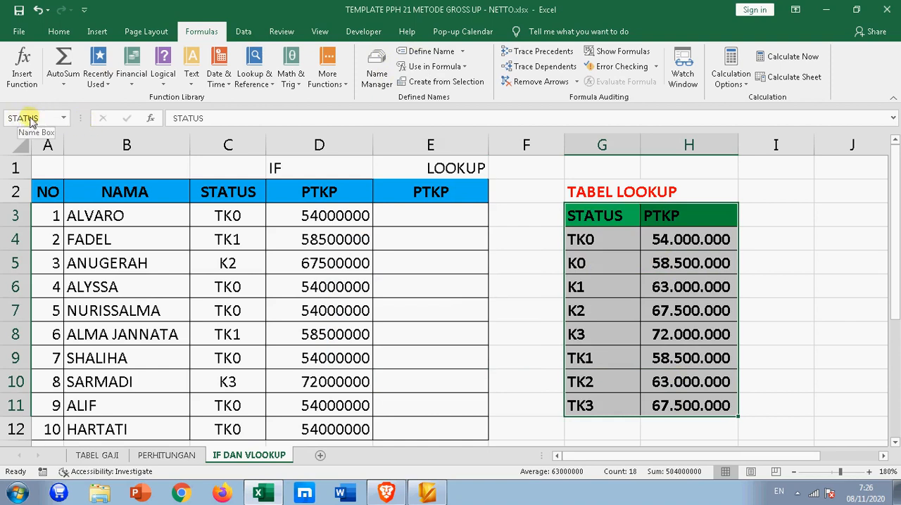
left_click(552, 260)
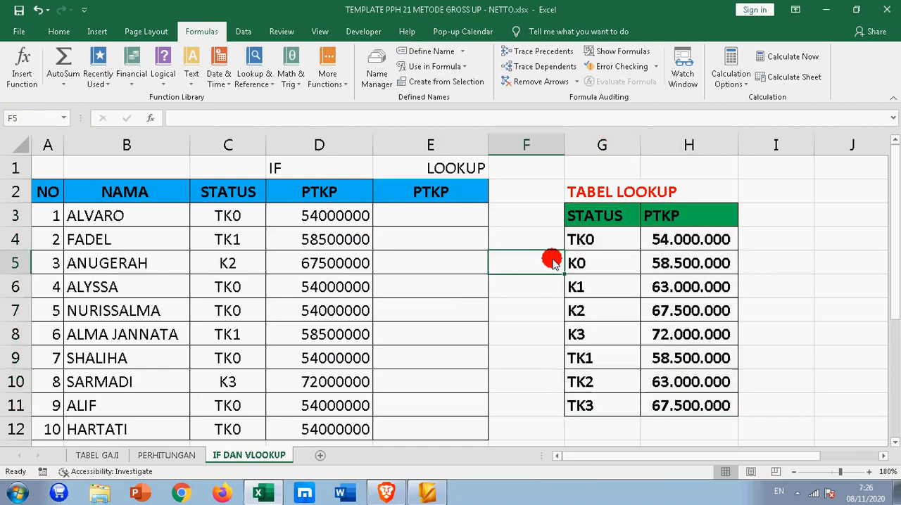
- Enter the formula =VLOOKUP(C3;STATUS;2) in E3 and check its result
left_click(398, 213)
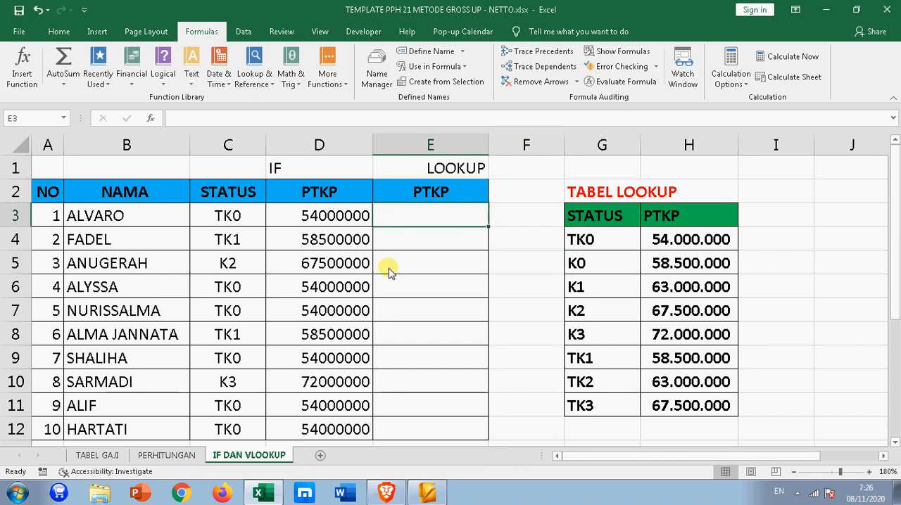
type("=VL")
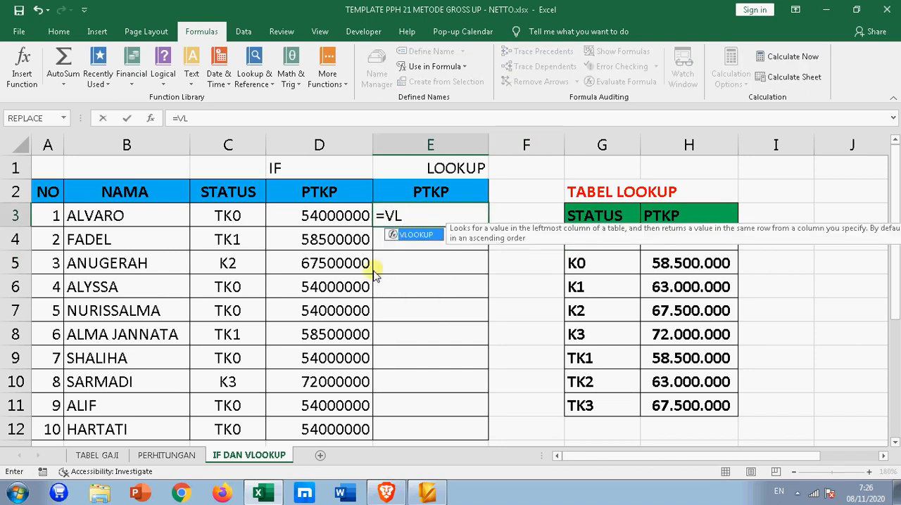
key("Tab")
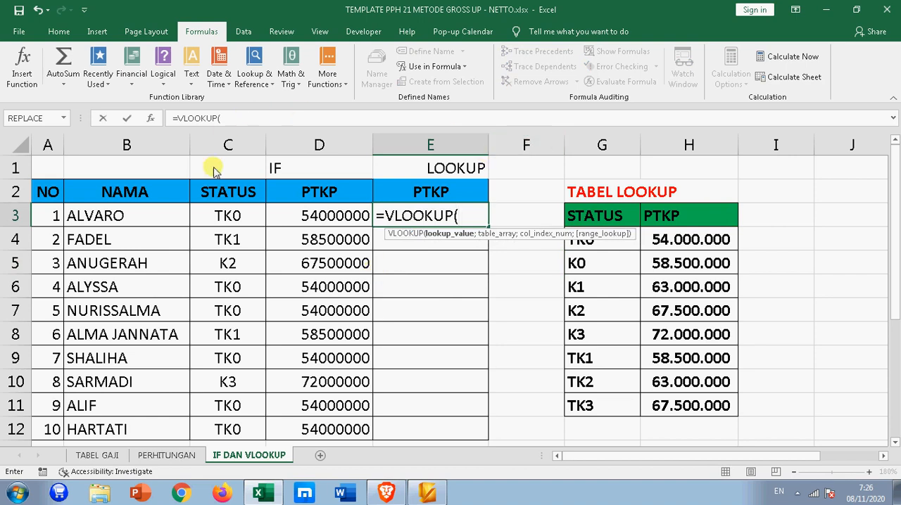
left_click(224, 220)
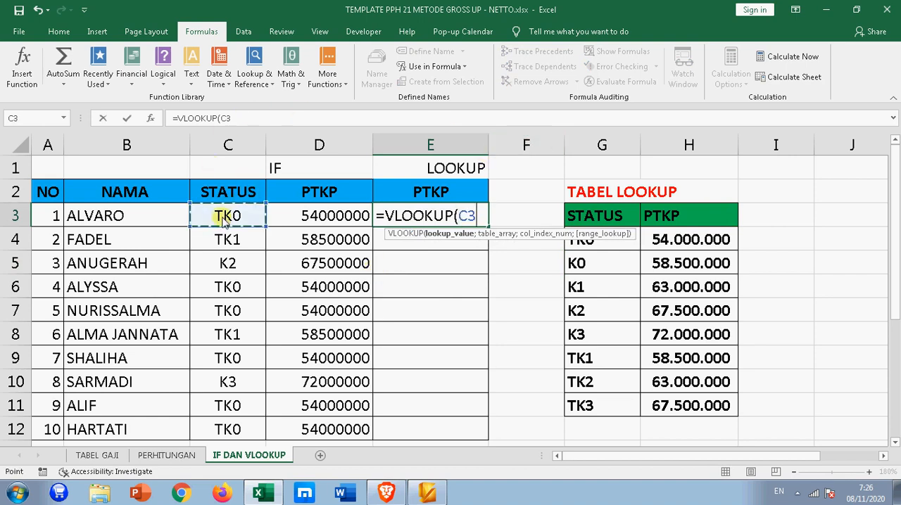
type(";")
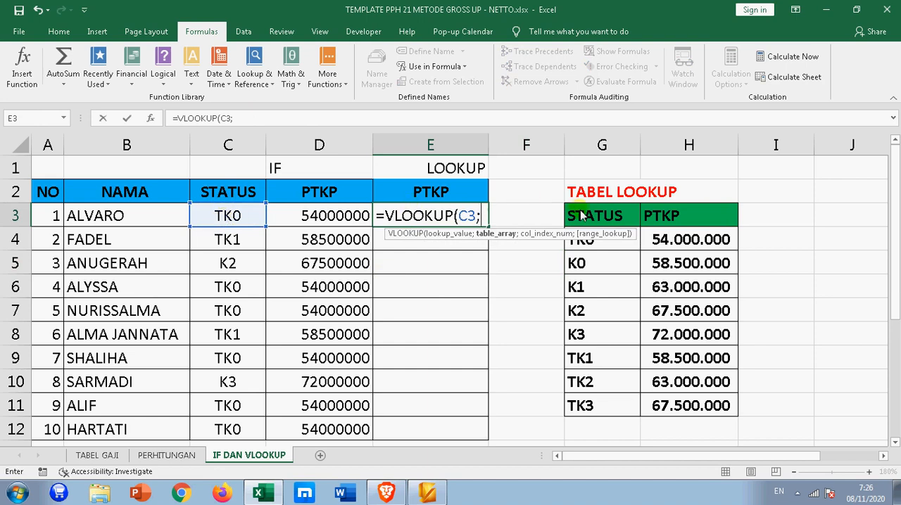
type("STA")
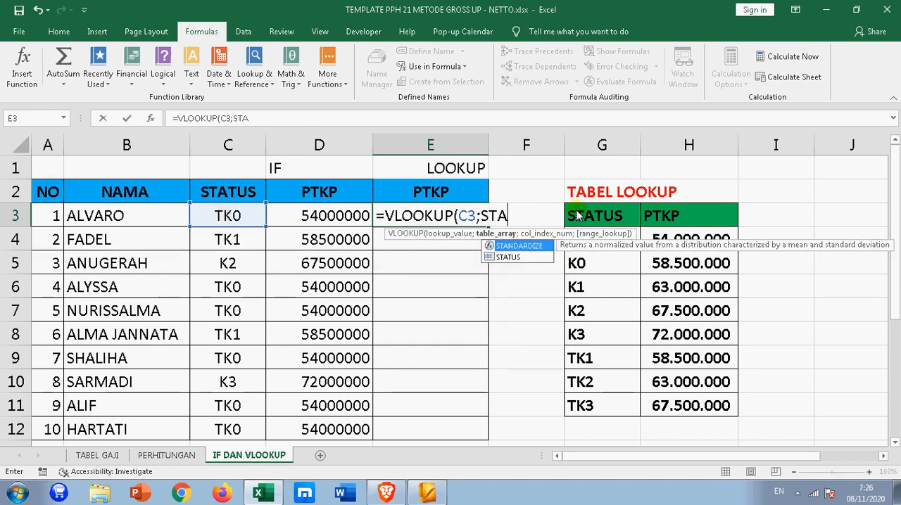
key("Down")
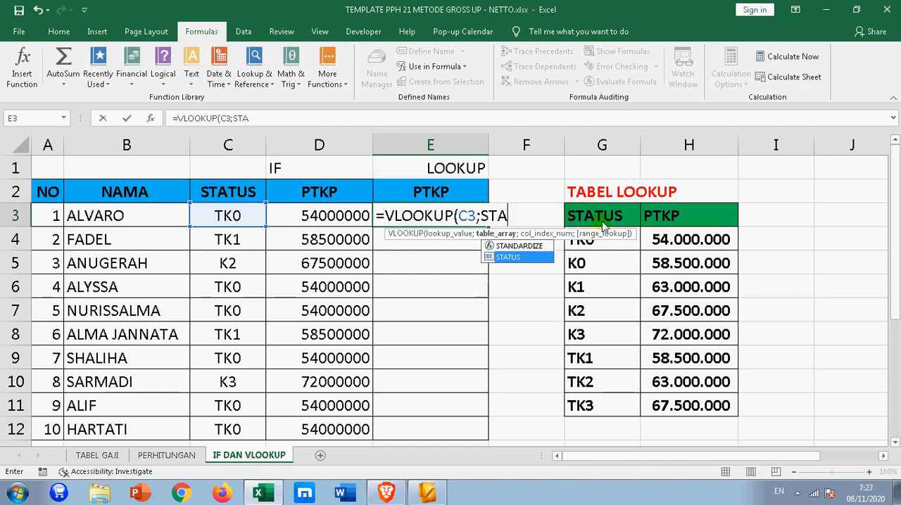
key("Tab")
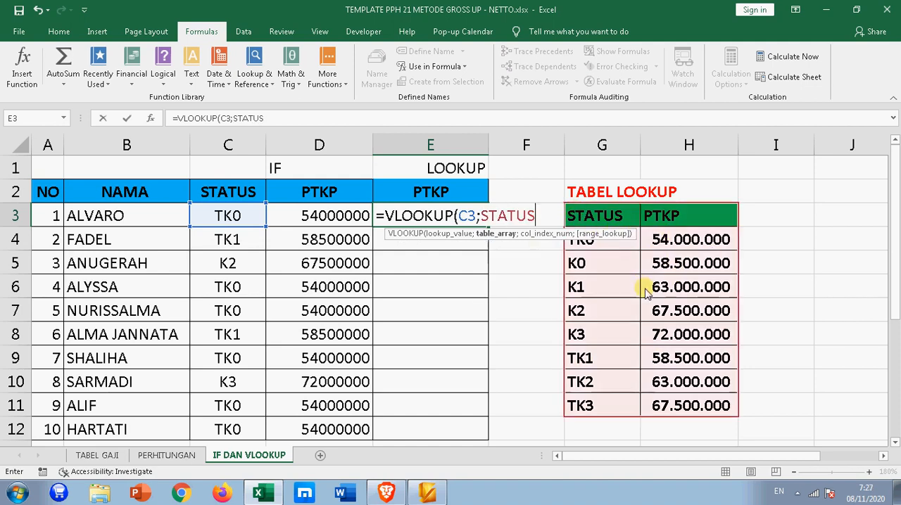
type(";2")
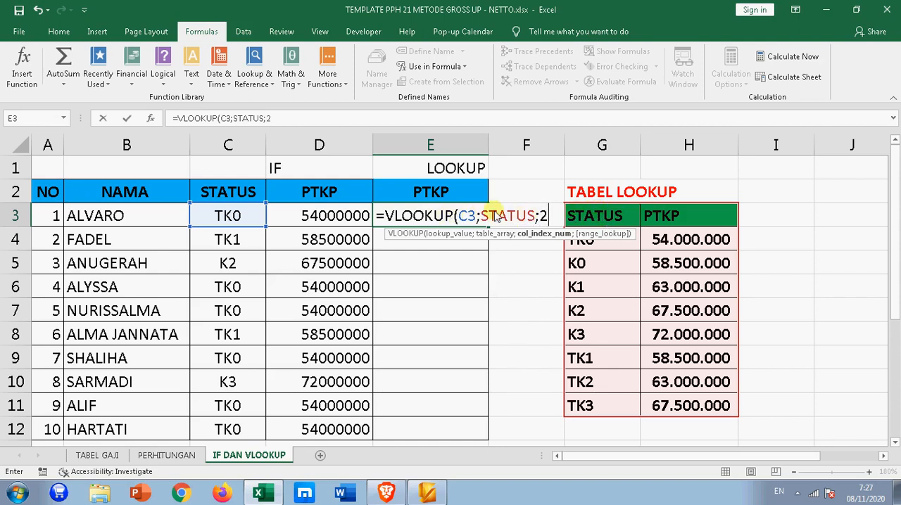
type(")")
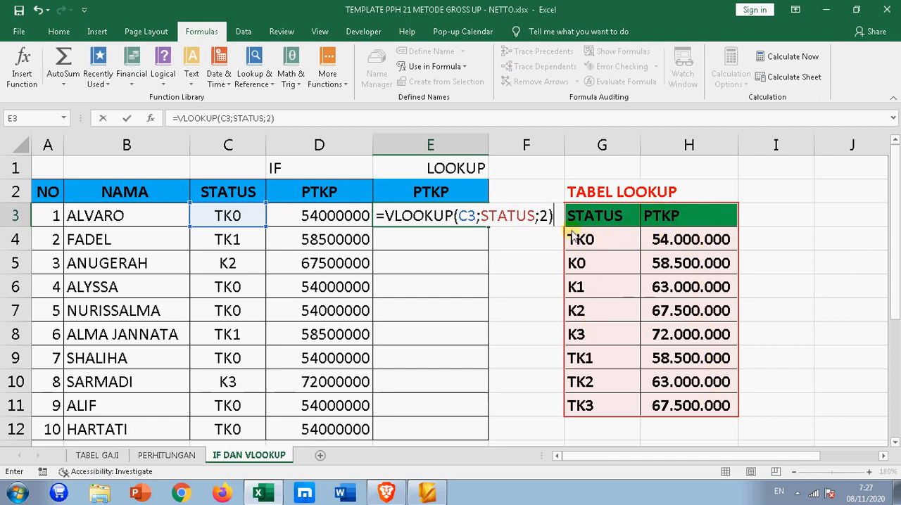
key("Return")
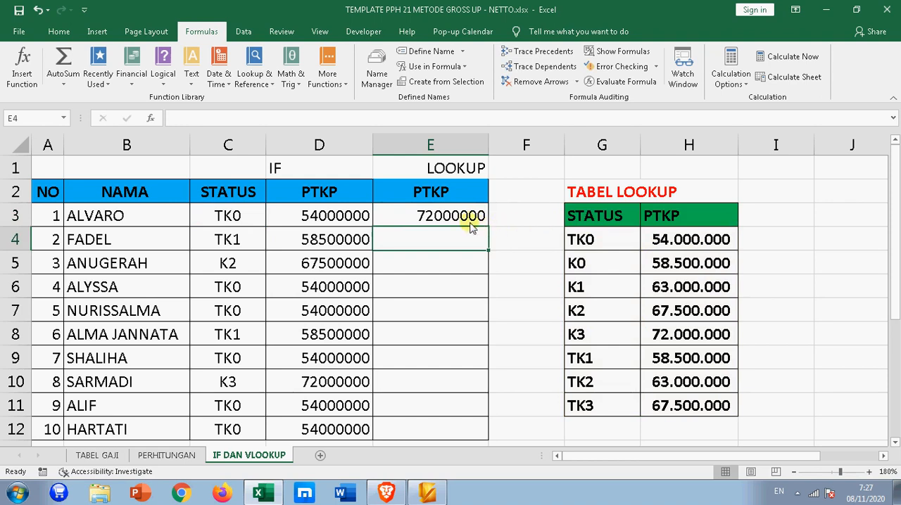
left_click(465, 218)
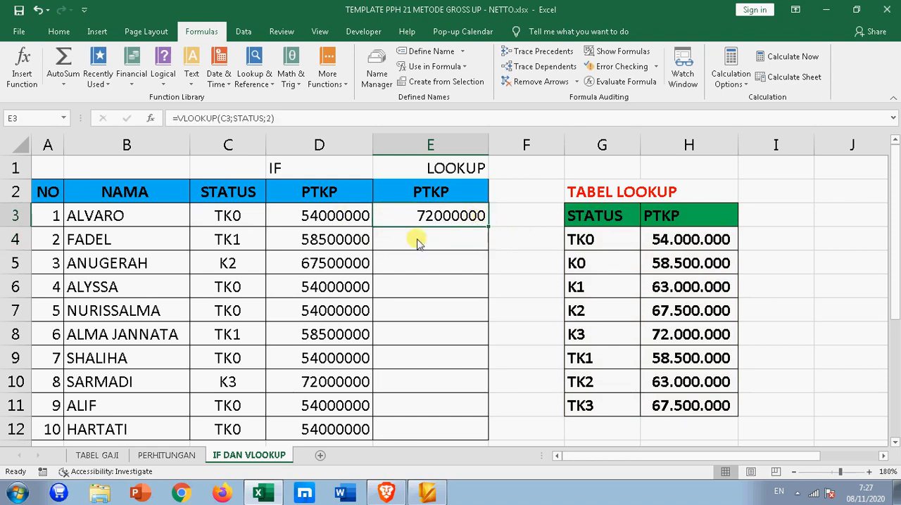
- Fill the VLOOKUP formula from E3 down through E12
double_click(489, 228)
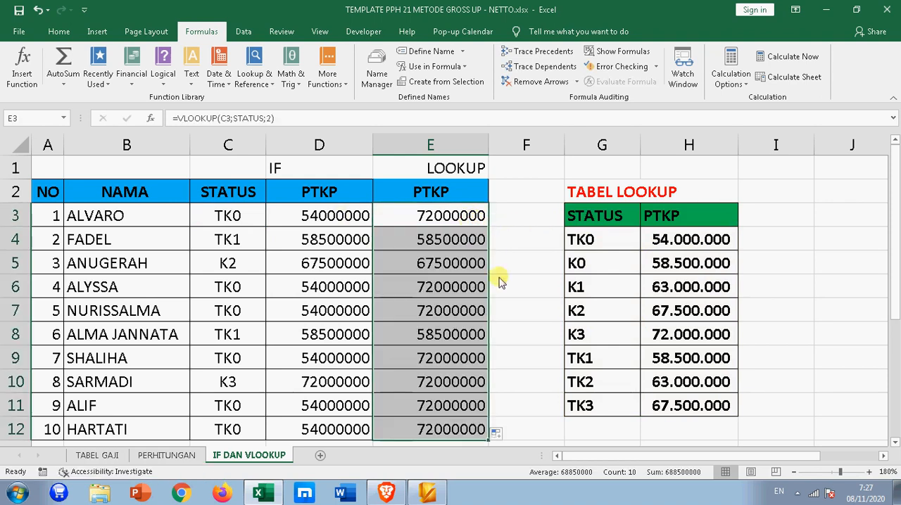
left_click(501, 302)
- Add FALSE for an exact match as the fourth argument in E3, making the formula =VLOOKUP(C3;STATUS;2;FALSE)
left_click(450, 226)
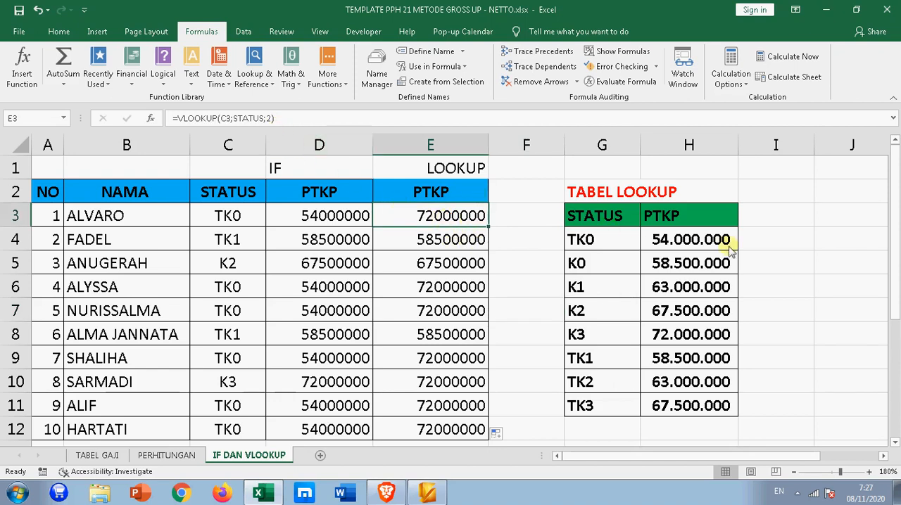
left_click(270, 119)
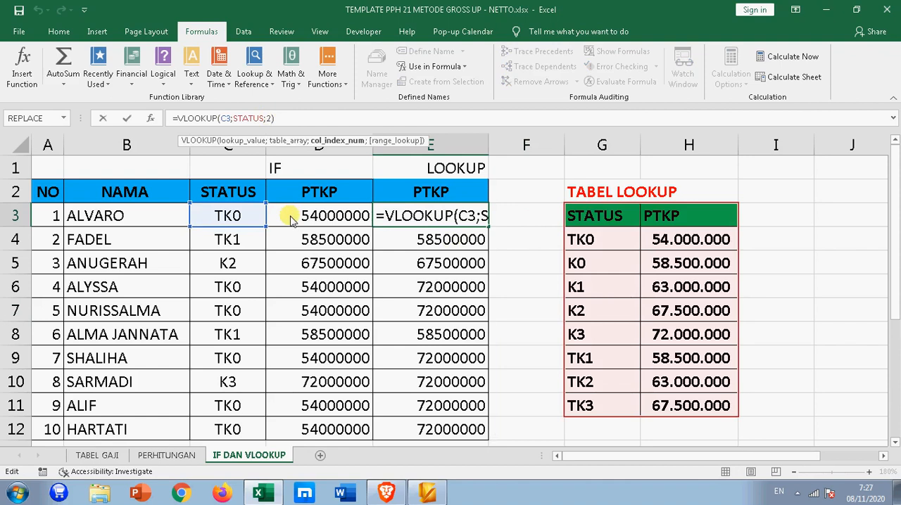
type(";")
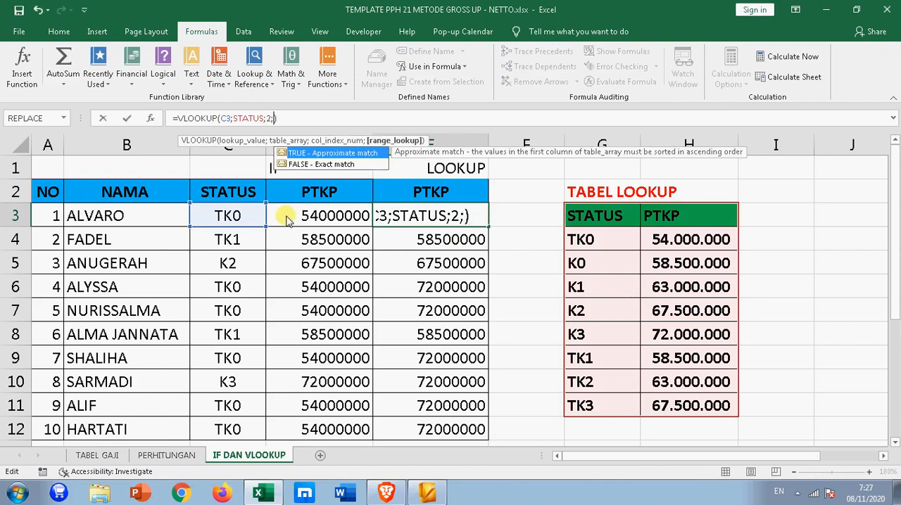
left_click(331, 166)
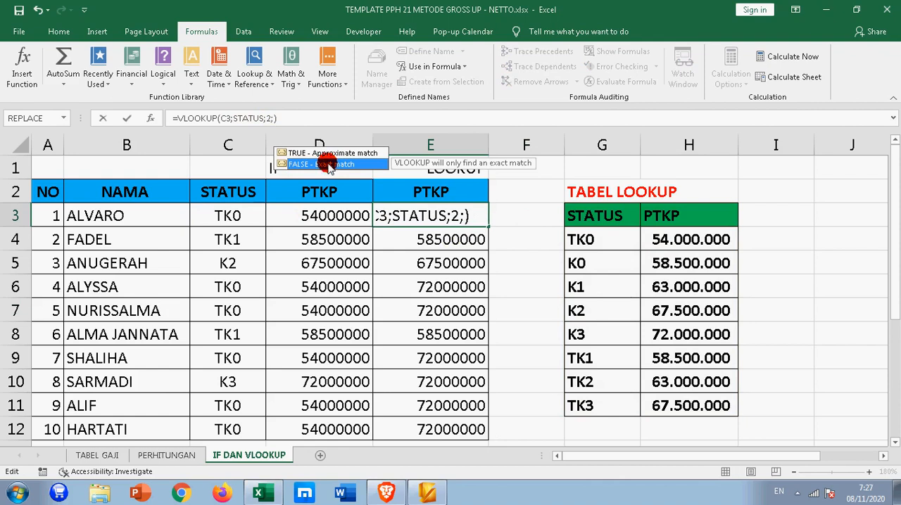
double_click(328, 165)
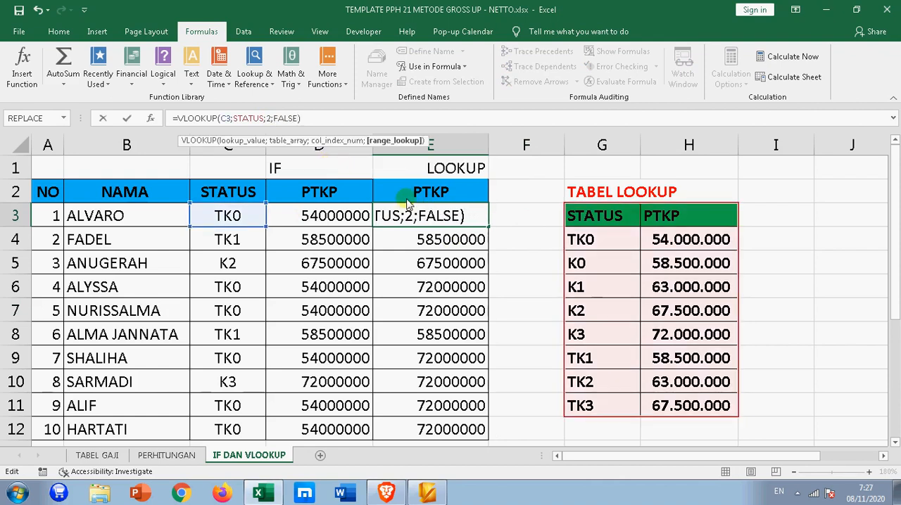
key("Return")
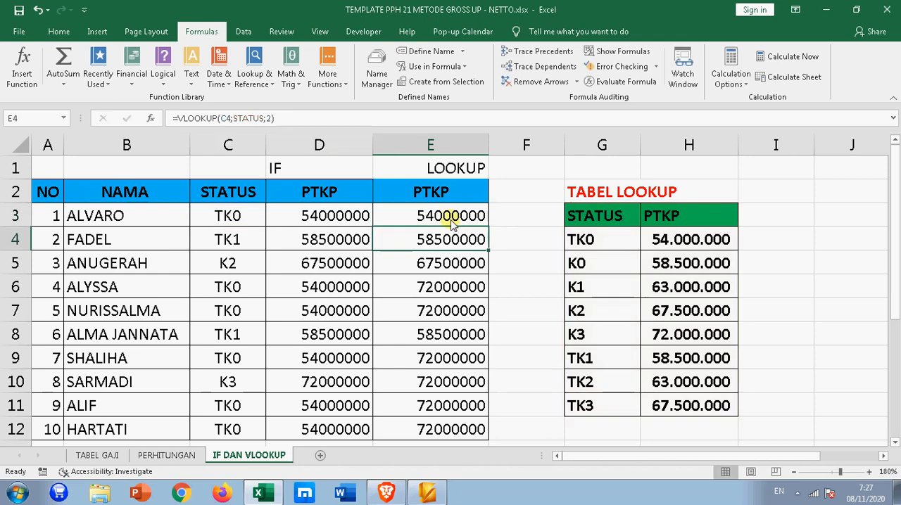
- Fill the exact-match VLOOKUP formula from E3 down through E12
left_click(449, 217)
double_click(487, 227)
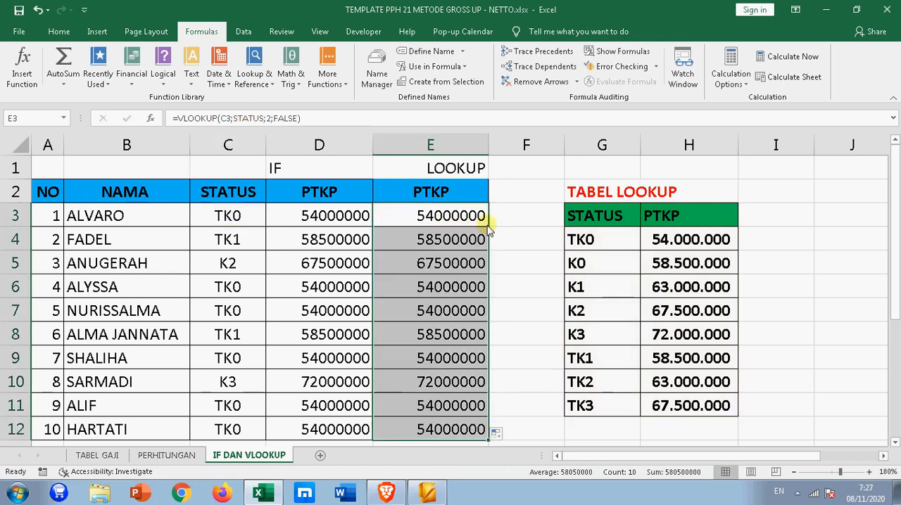
key("Down")
key("Down")
key("Down")
- Format the PTKP amounts in D3:E12 with thousands separators using the comma style
left_click_drag(356, 218, 429, 421)
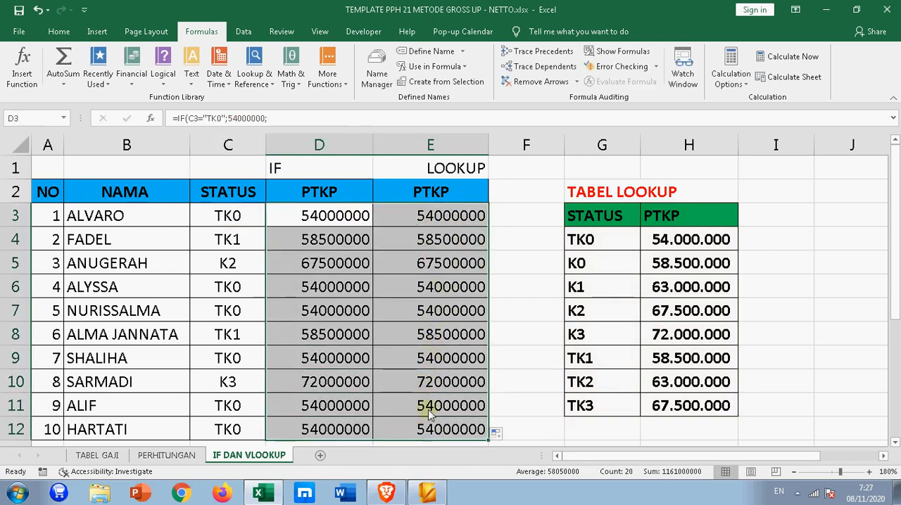
left_click(59, 31)
left_click(478, 78)
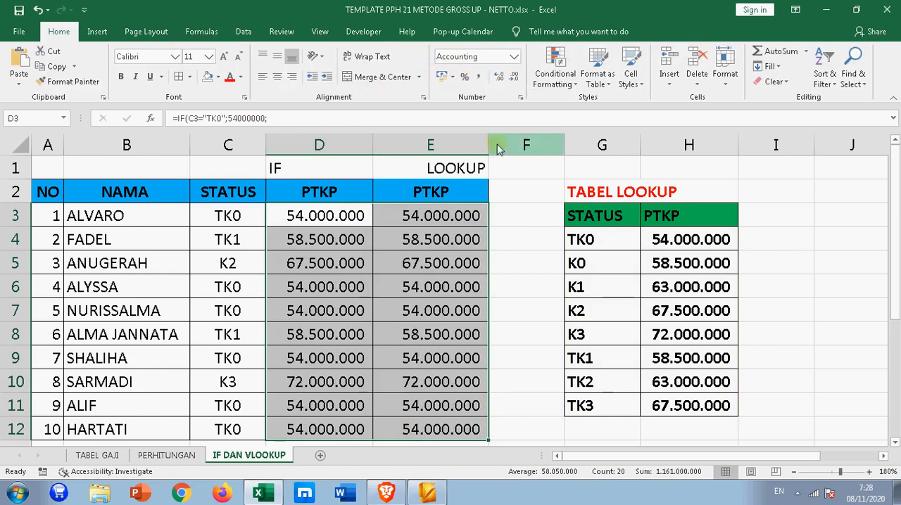
- Compare the IF results in column D with the VLOOKUP results in column E row by row, from row 3 to row 12
left_click(456, 239)
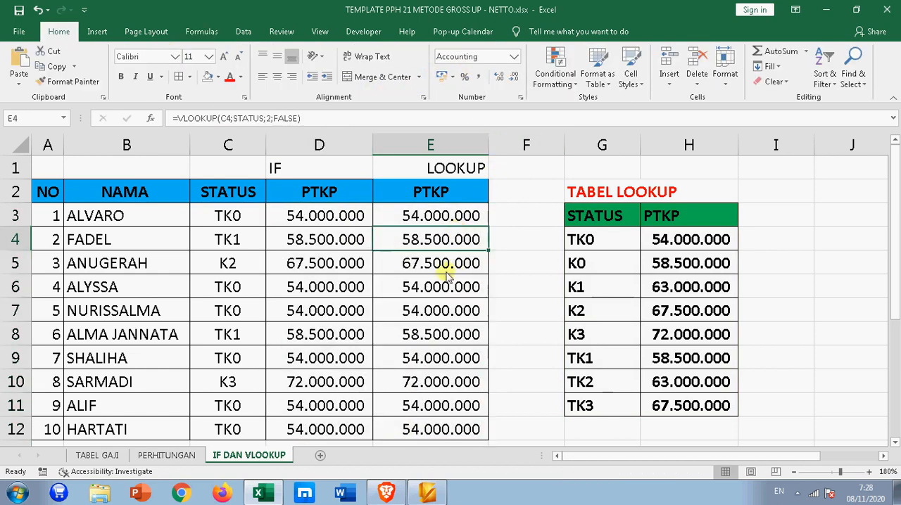
left_click(332, 215)
left_click(411, 211)
left_click(345, 234)
left_click(416, 250)
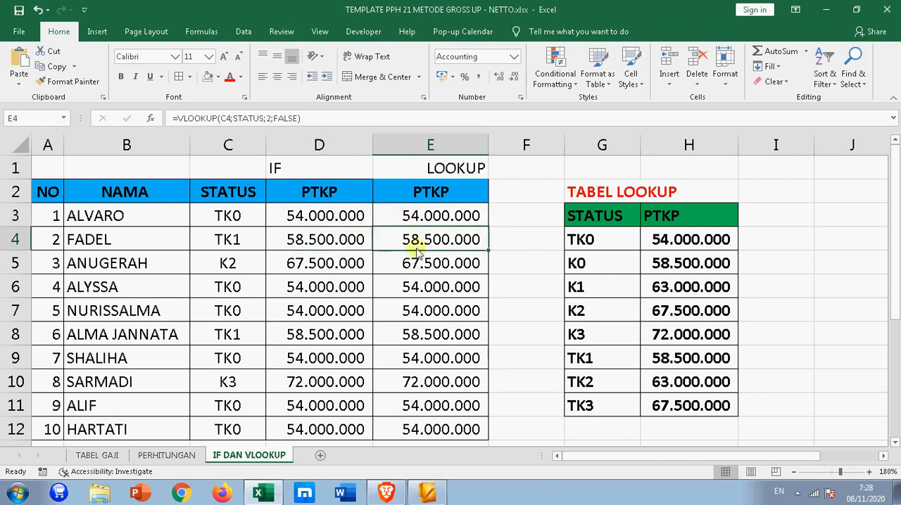
left_click(346, 260)
left_click(401, 262)
left_click(357, 285)
left_click(405, 288)
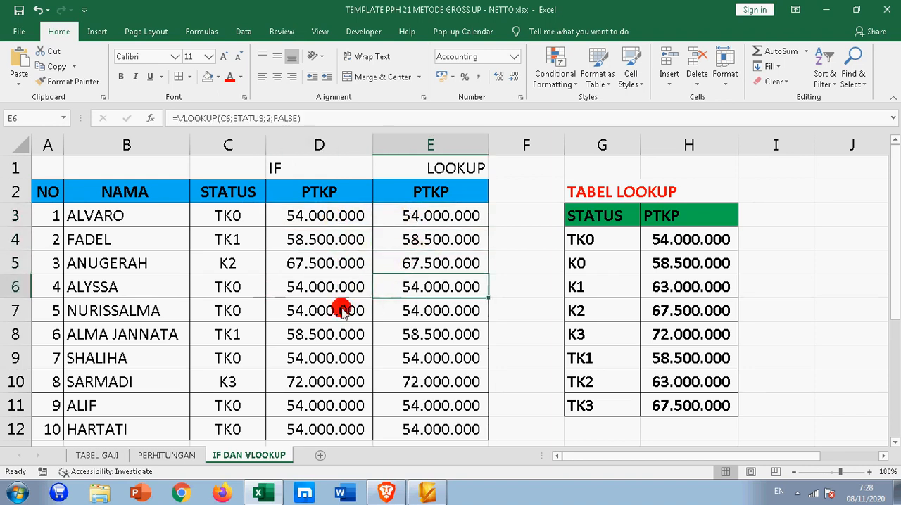
left_click(341, 311)
left_click(403, 315)
left_click(356, 334)
left_click(395, 343)
left_click(346, 362)
left_click(389, 362)
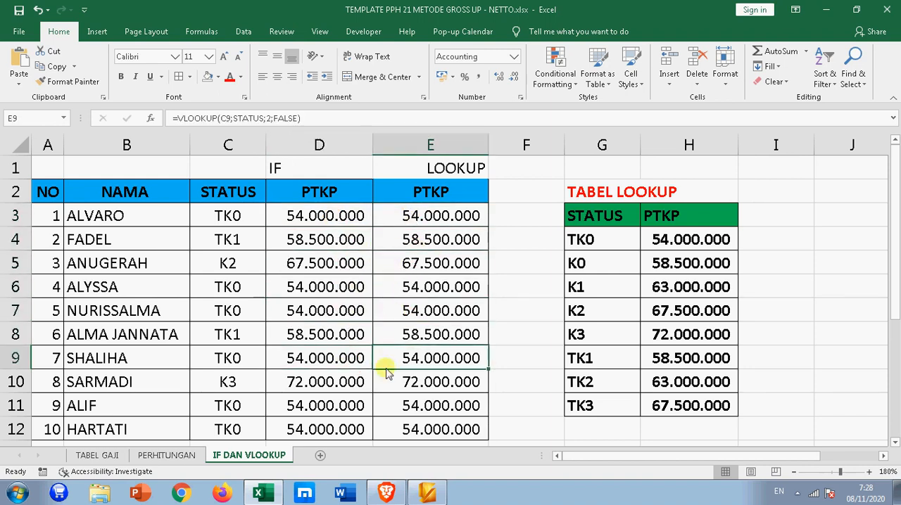
left_click(337, 383)
left_click(386, 386)
left_click(325, 410)
left_click(379, 429)
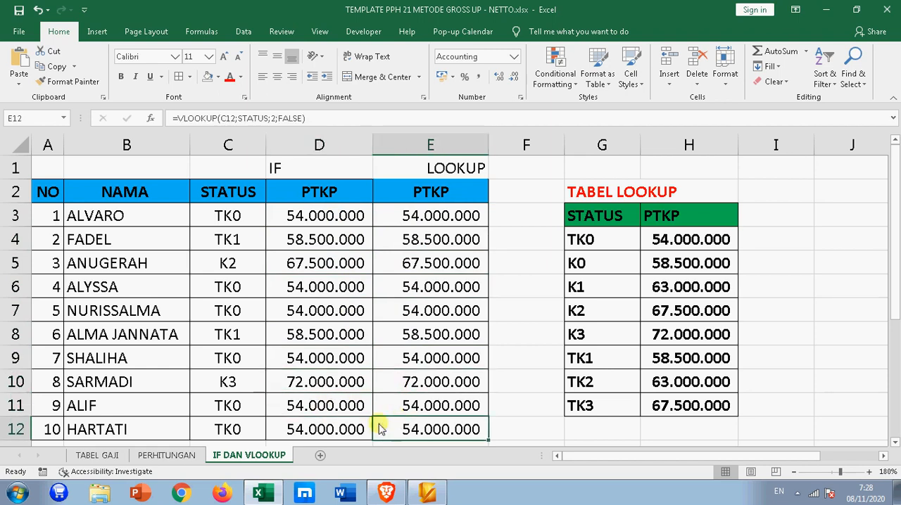
left_click(340, 429)
left_click(465, 309)
left_click(435, 217)
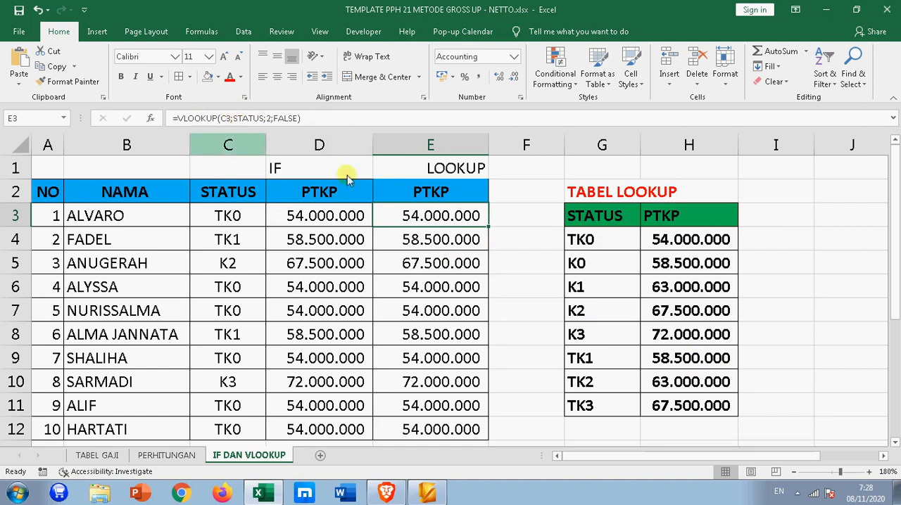
- Hide columns G:H containing the lookup table and check the VLOOKUP formula in E3
left_click(590, 214)
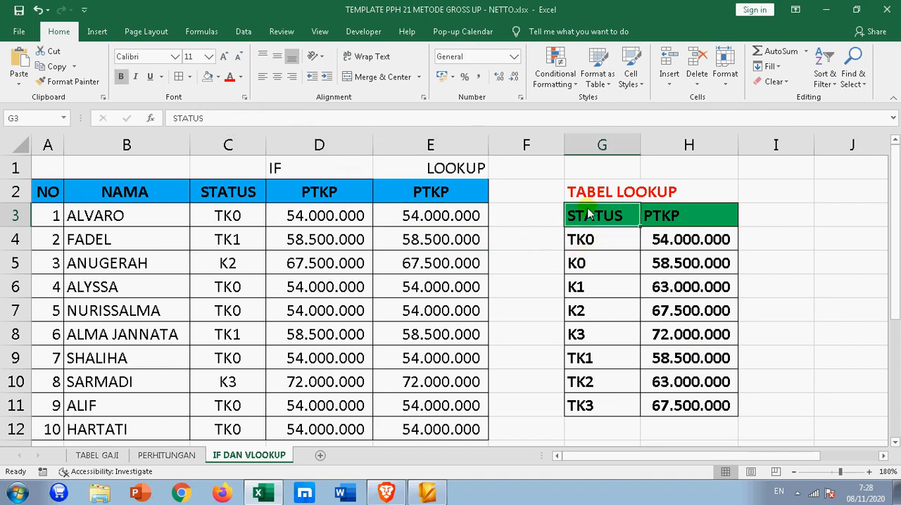
left_click_drag(594, 221, 679, 412)
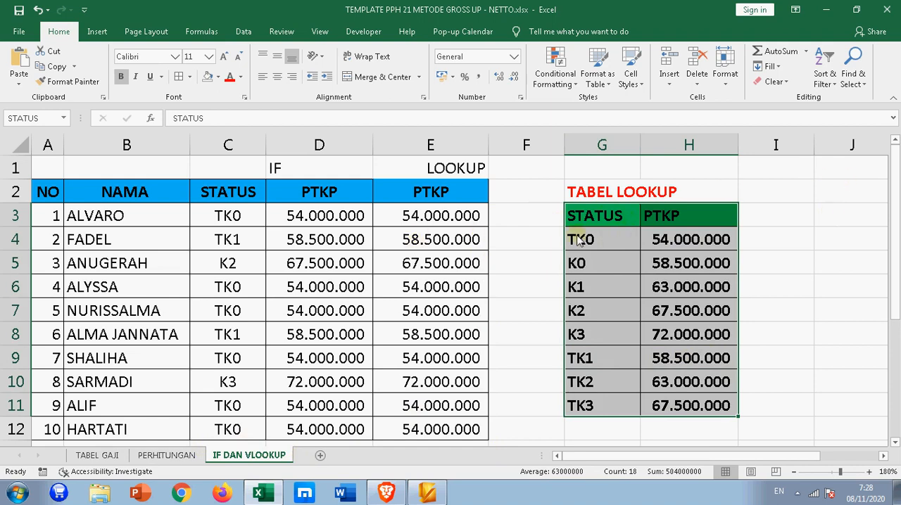
left_click_drag(603, 144, 704, 146)
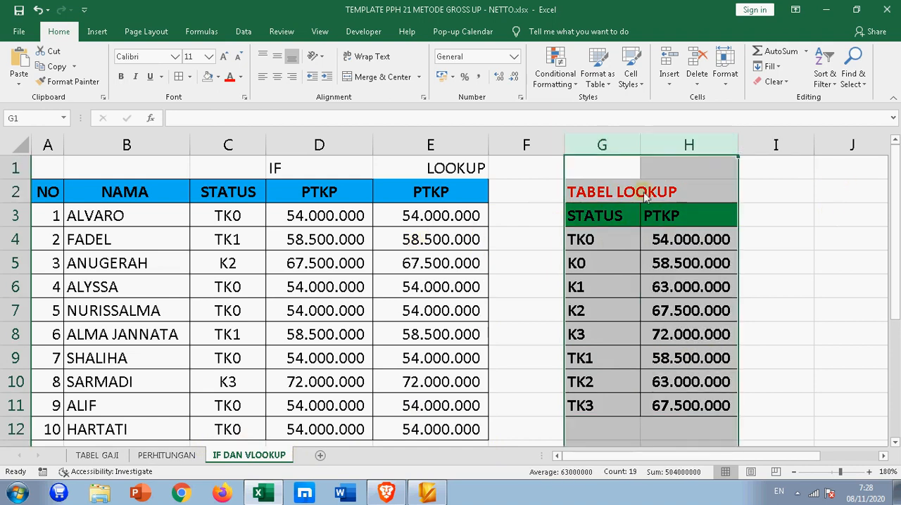
right_click(637, 146)
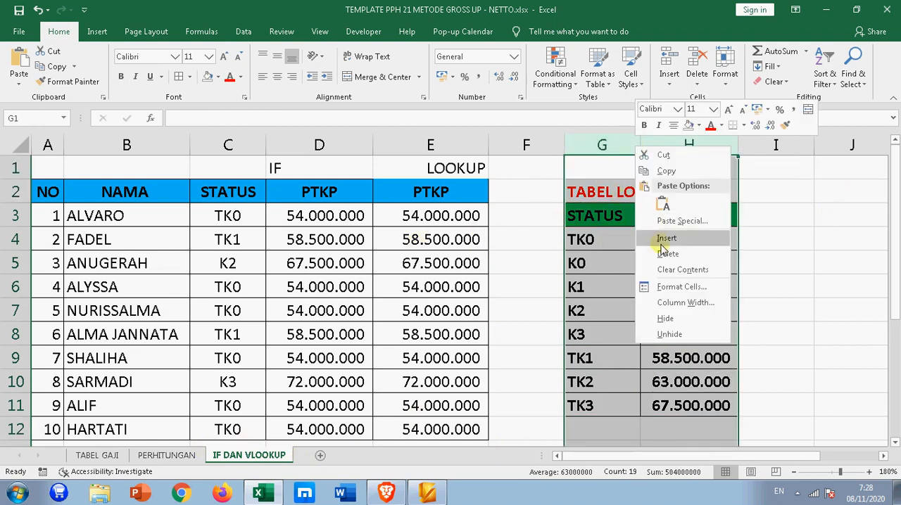
left_click(665, 318)
left_click(678, 316)
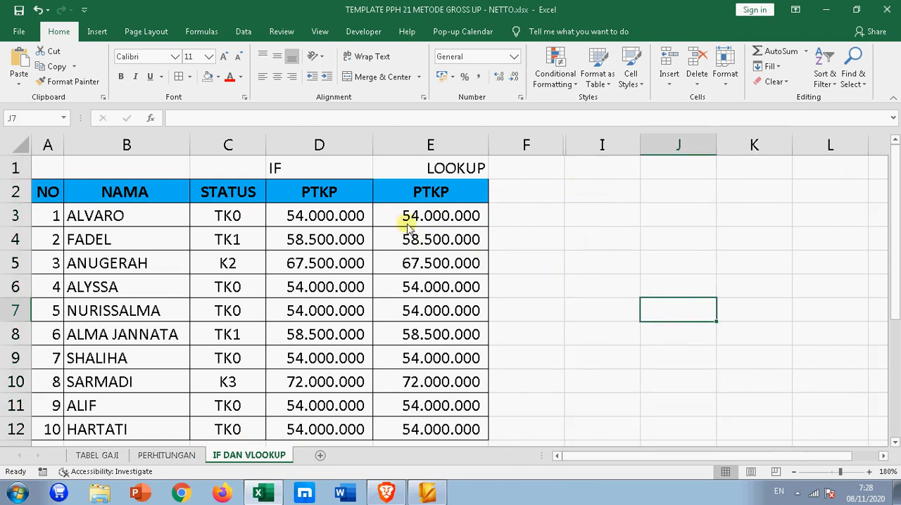
left_click(440, 197)
left_click(415, 218)
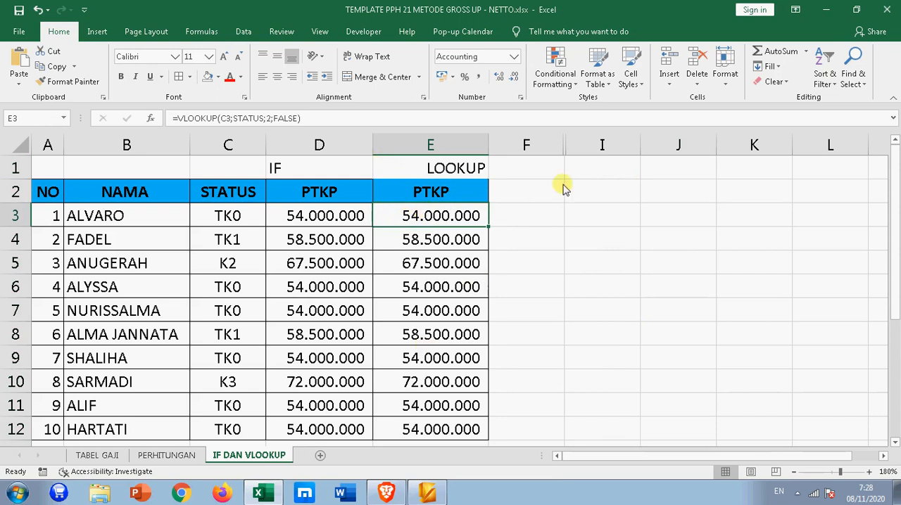
- Unhide the lookup table's columns G:H between columns F and I
left_click_drag(557, 147, 601, 153)
right_click(602, 153)
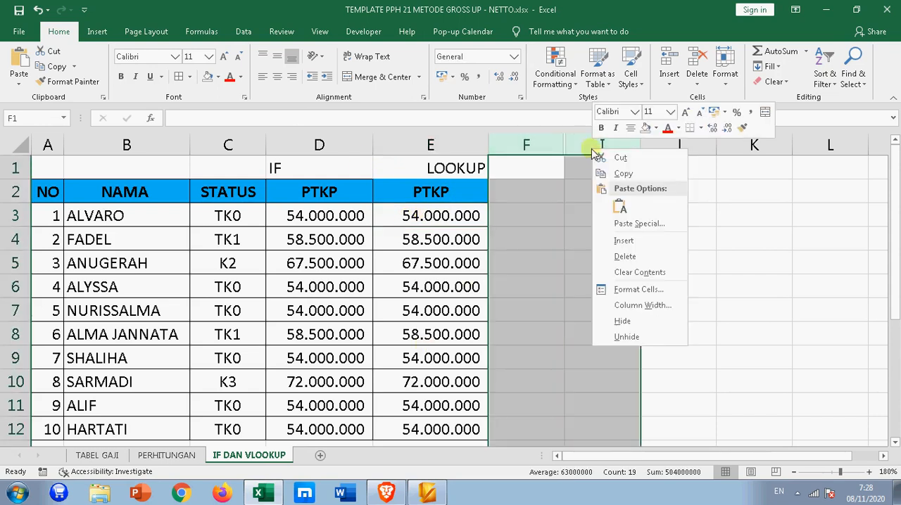
left_click(621, 335)
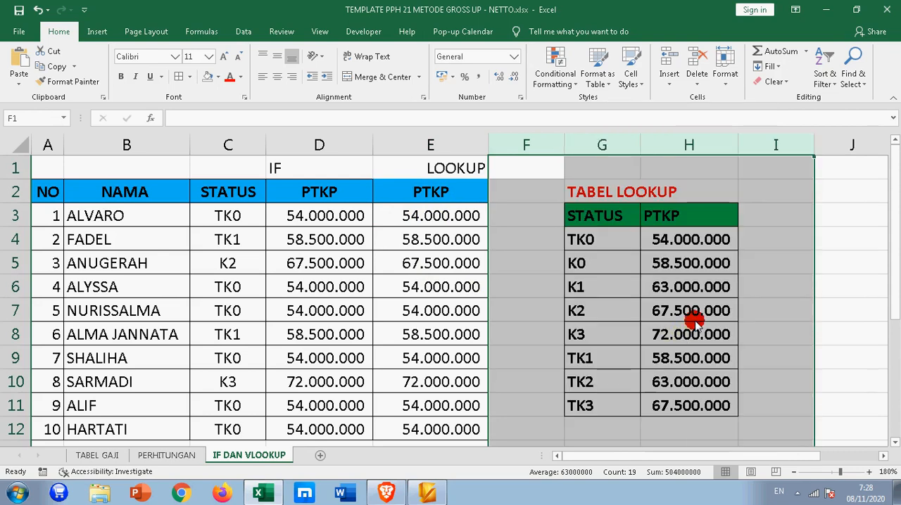
left_click(688, 313)
- Review the lookup table's title, the IF and LOOKUP headings, and the formulas in D3 and E3
left_click(593, 191)
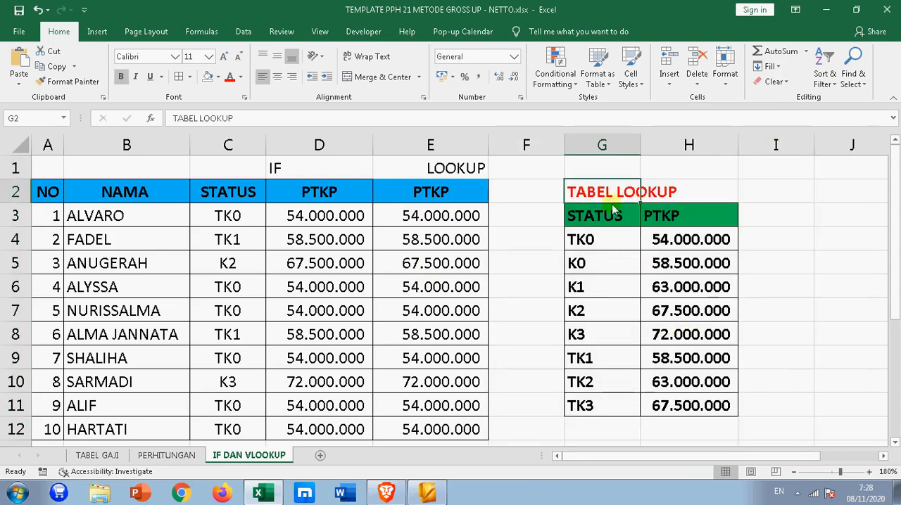
left_click_drag(440, 219, 440, 426)
left_click(454, 223)
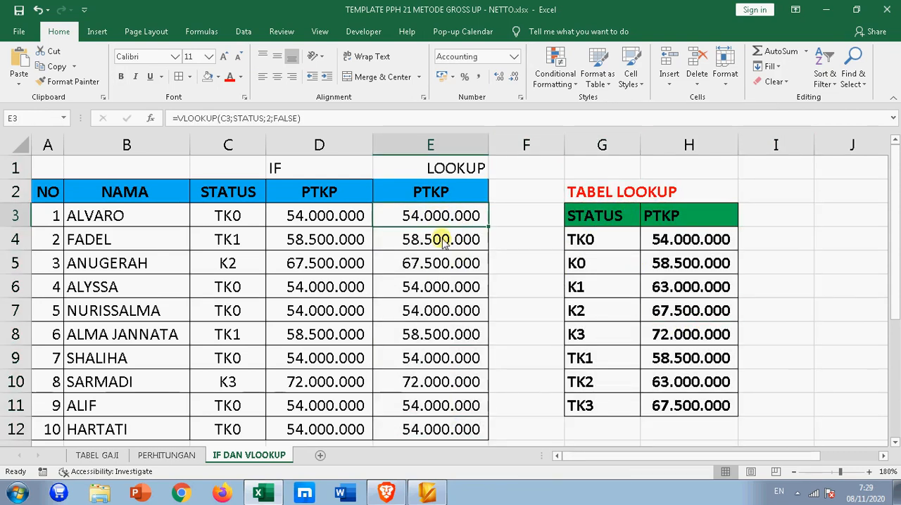
left_click(361, 224)
left_click(389, 223)
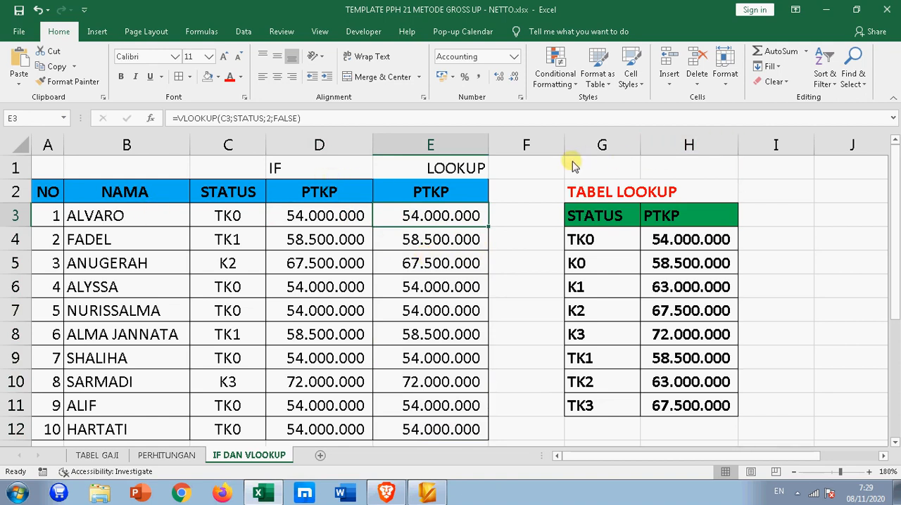
left_click(312, 169)
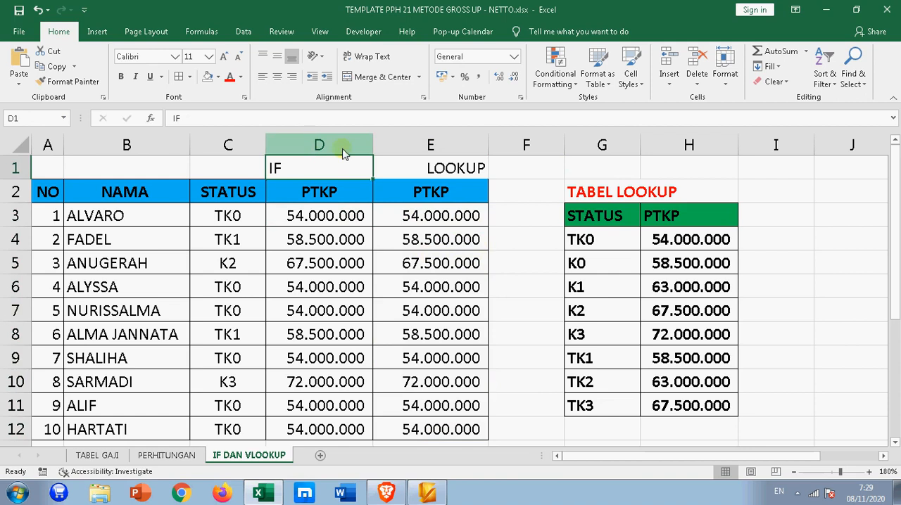
left_click(431, 167)
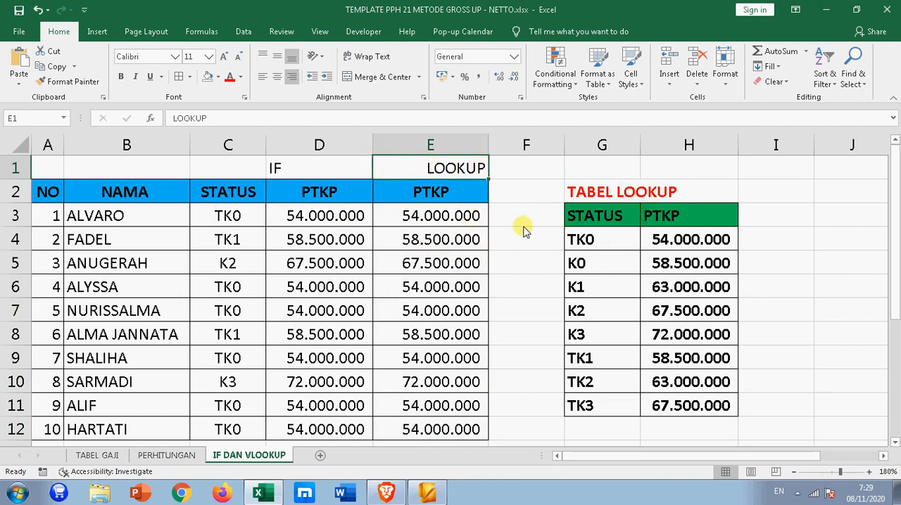
left_click(453, 214)
left_click(345, 213)
left_click(408, 214)
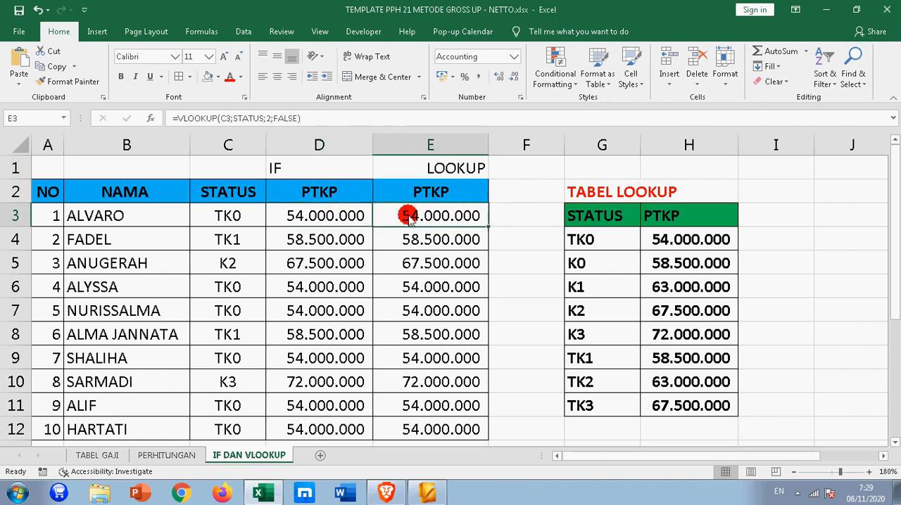
left_click(366, 215)
left_click(424, 220)
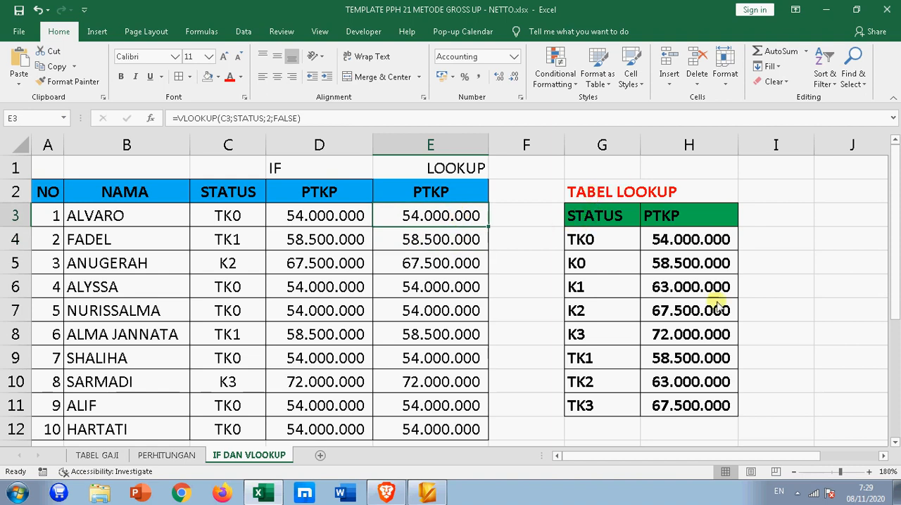
- Examine the VLOOKUP formula in E3 against column D's IF formula, and review the PTKP results in D3:E12
left_click(178, 119)
key("Return")
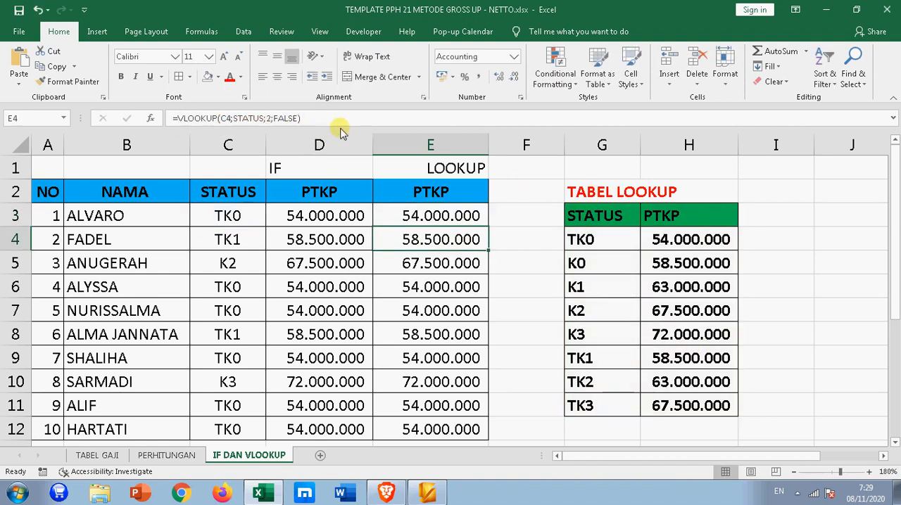
left_click(342, 214)
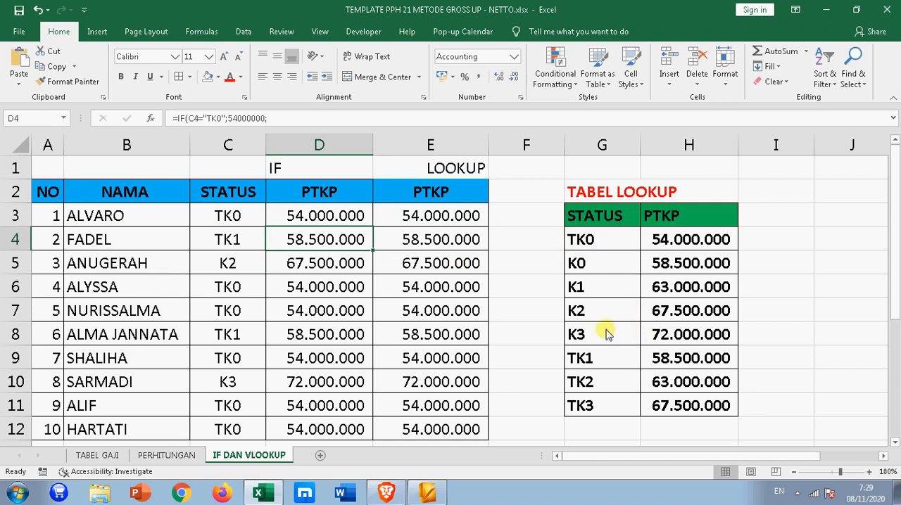
left_click(456, 215)
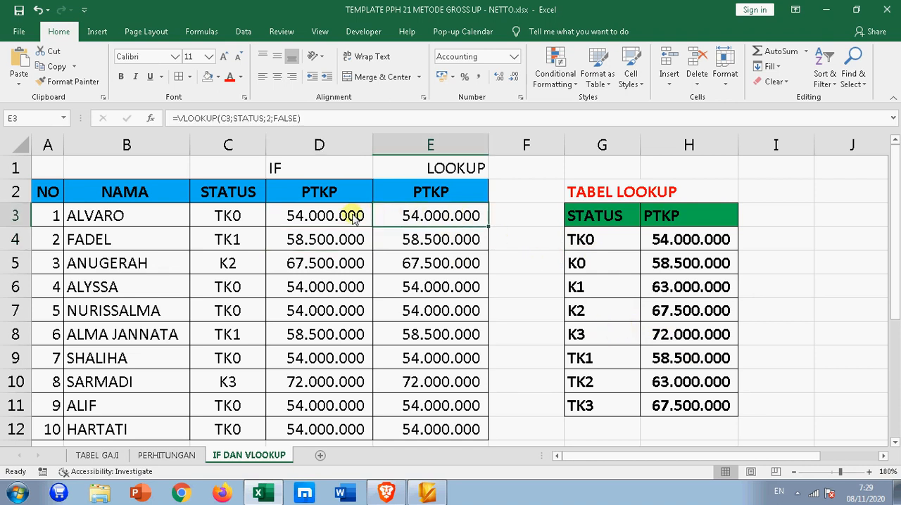
left_click_drag(354, 219, 430, 431)
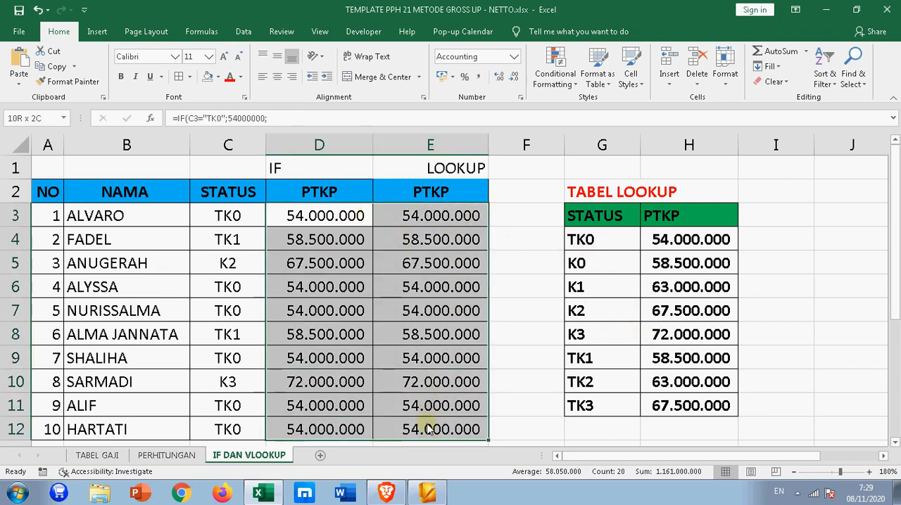
left_click(398, 280)
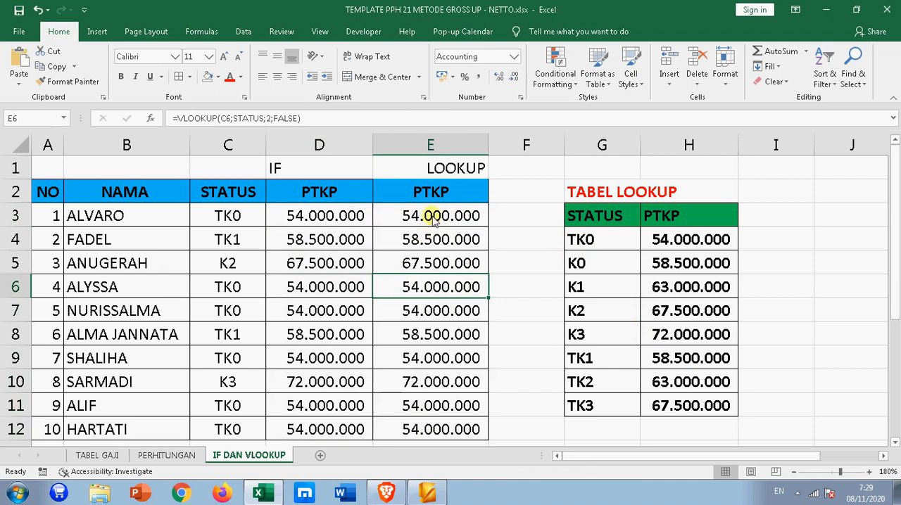